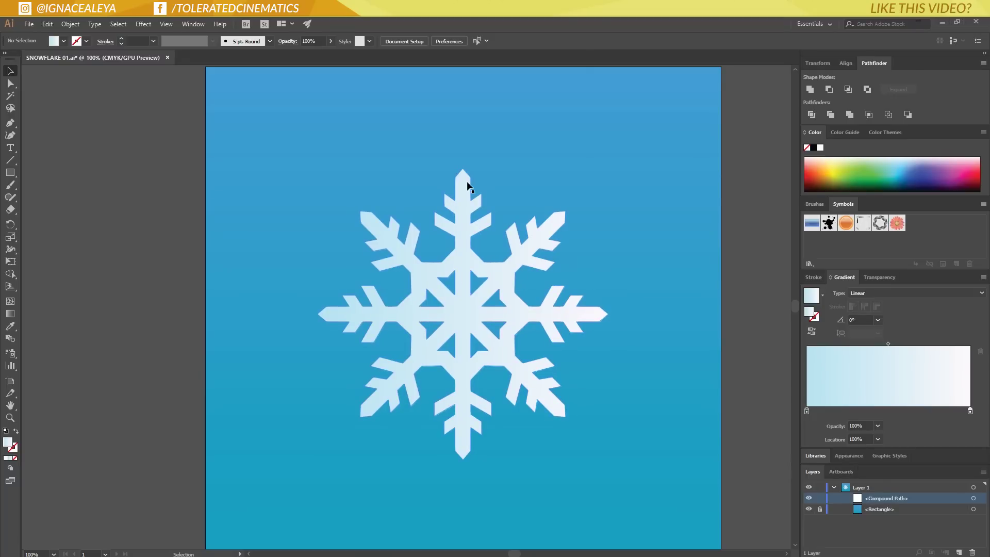
Step: Select the finished snowflake to inspect it
click(463, 201)
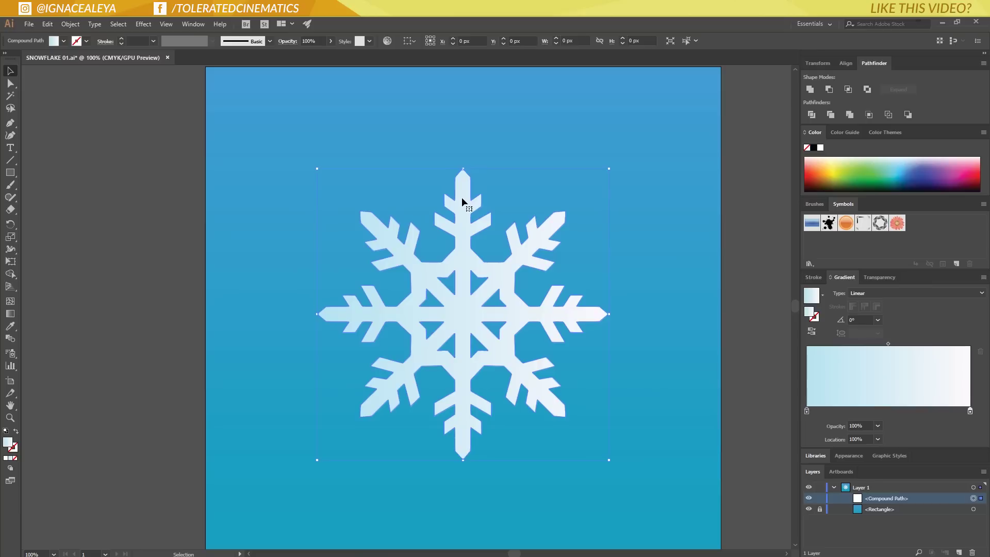
click(547, 160)
click(465, 225)
Step: Create a new blank 1000 × 1000 px document
click(29, 24)
click(45, 36)
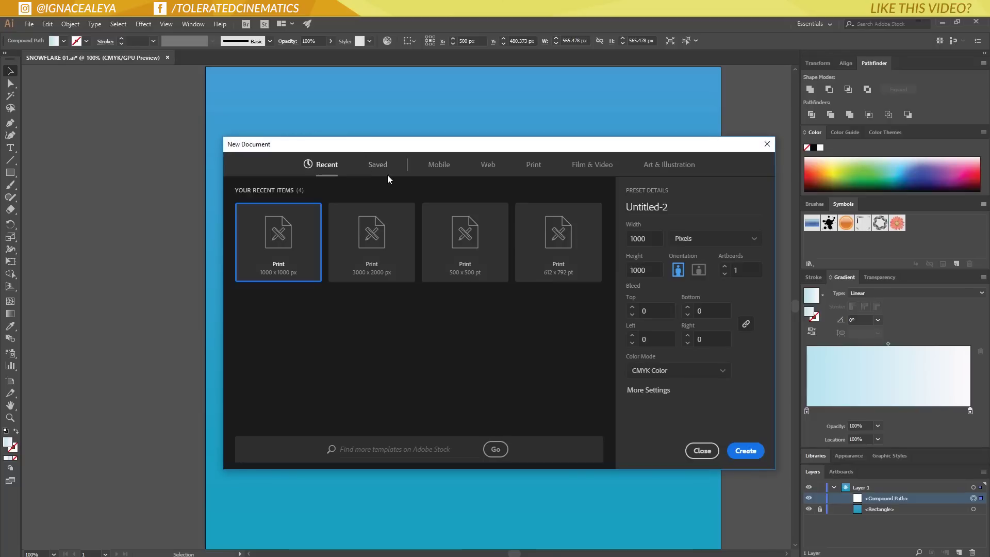
click(742, 452)
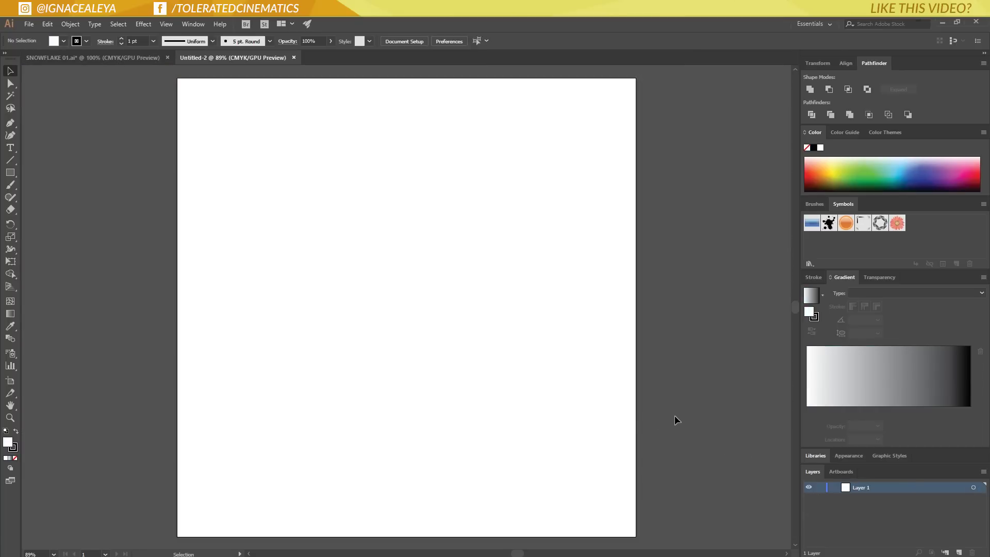
click(10, 172)
Step: Draw an artboard-sized rectangle filled with light blue
drag(177, 78, 636, 536)
click(898, 165)
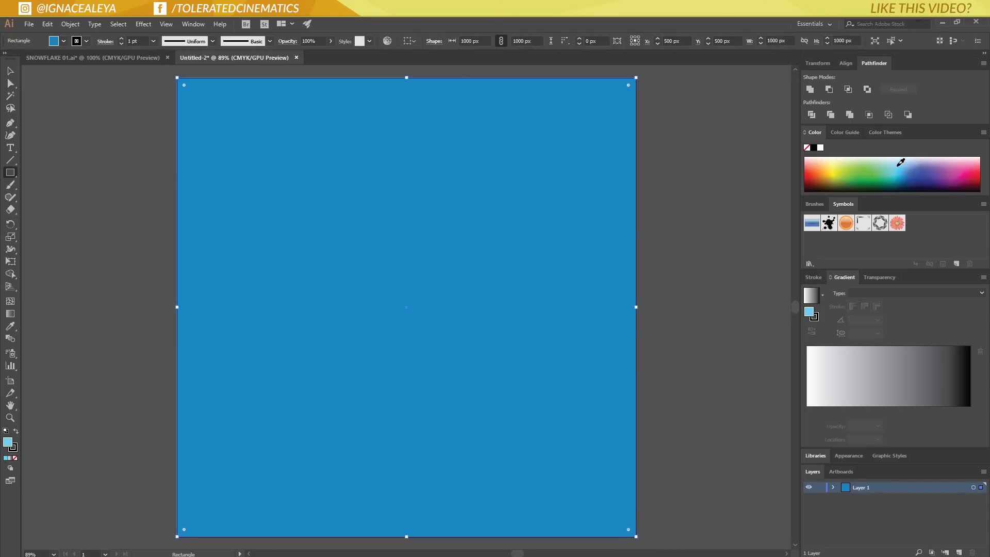
click(900, 160)
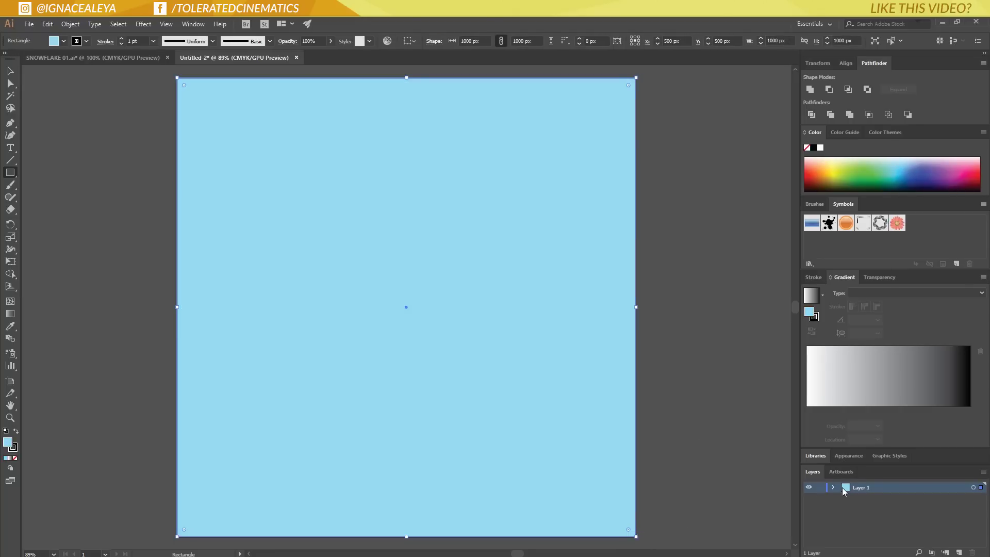
Step: Lock the background rectangle and rename it 'BG'
click(833, 487)
click(820, 498)
click(877, 499)
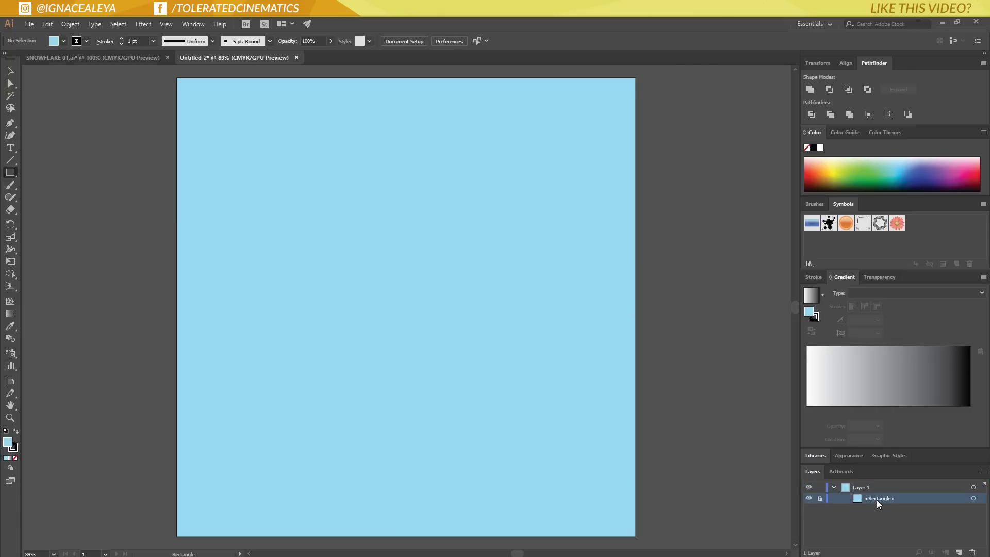
double_click(876, 498)
text(BG)
key(Return)
Step: Add a new Layer 2 and lock Layer 1
click(958, 552)
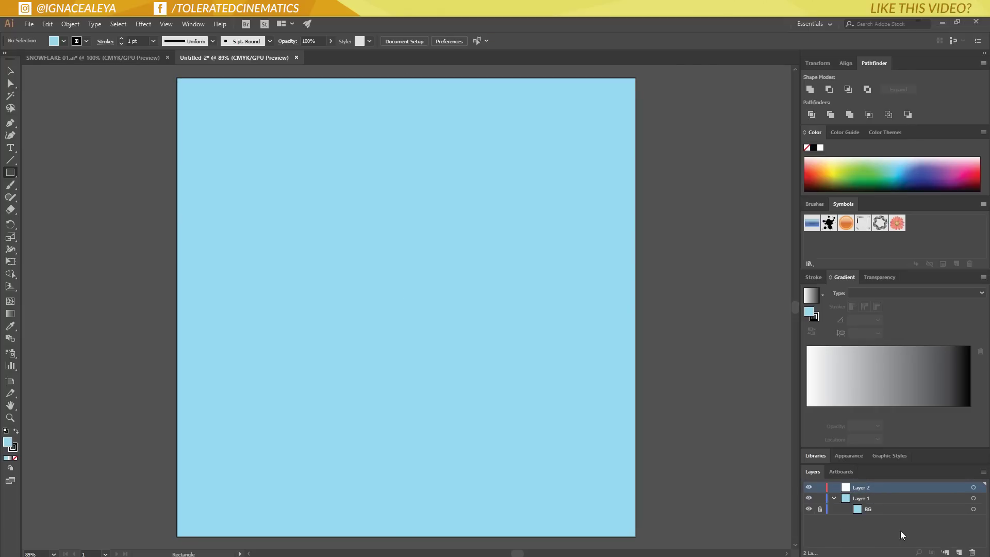
click(834, 498)
click(820, 498)
click(11, 124)
Step: Draw a closed narrow bar with a slanted top using the Pen tool
click(406, 144)
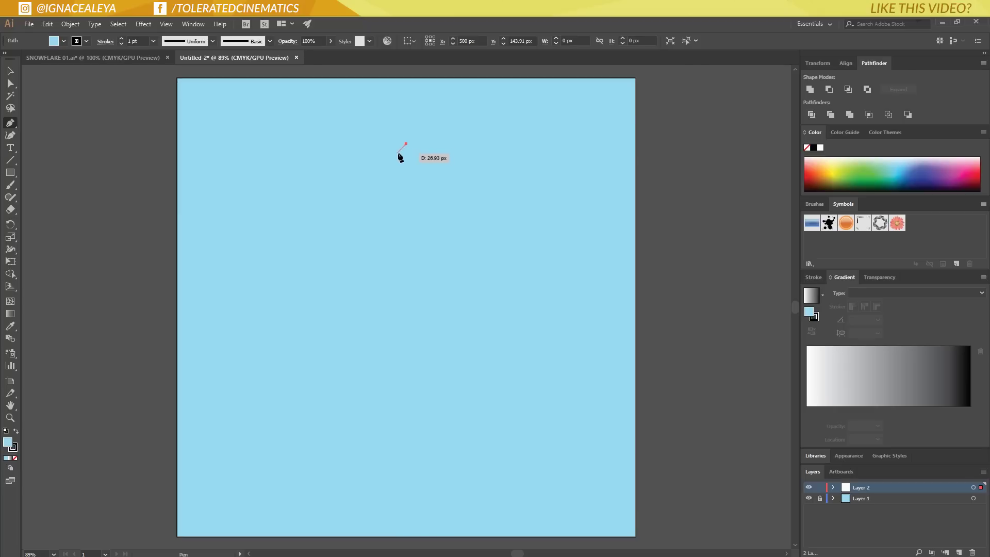
click(397, 152)
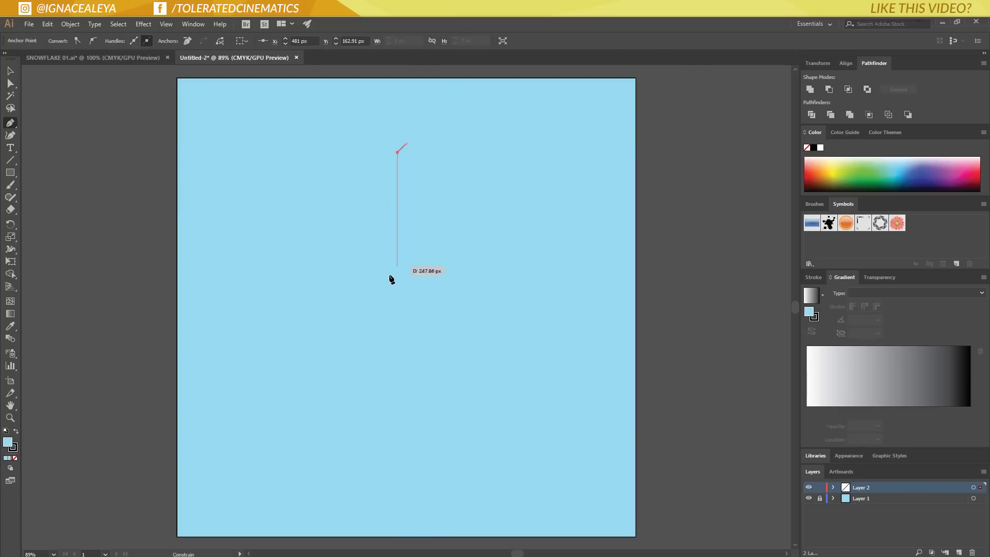
click(398, 293)
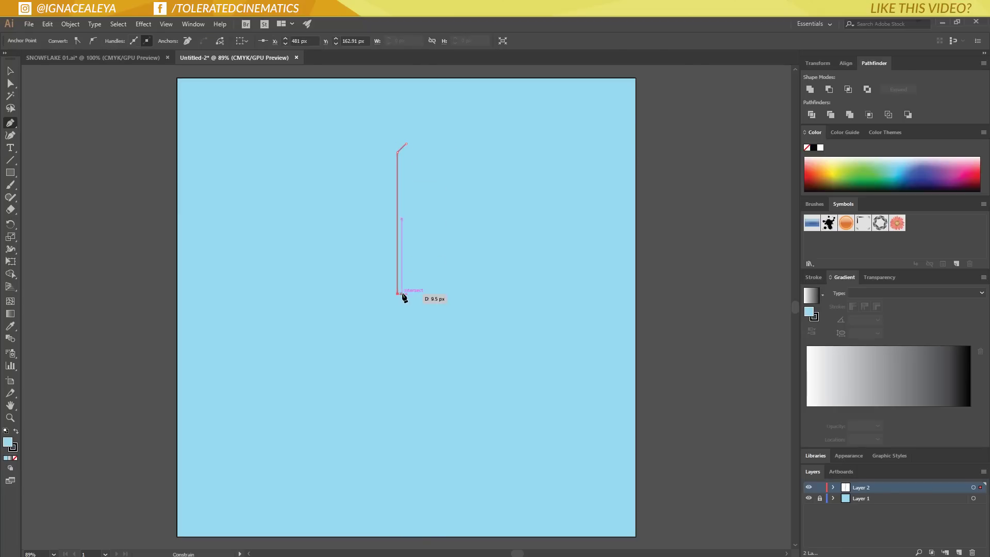
click(406, 293)
key(ctrl+z)
click(406, 293)
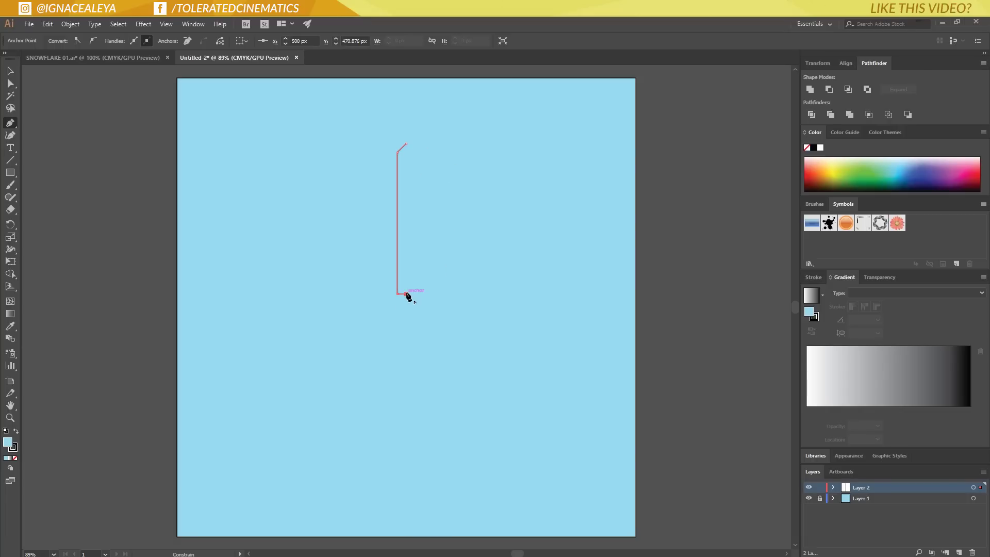
click(407, 145)
Step: Fill the bar with white and set its stroke to None
double_click(10, 445)
drag(676, 302, 657, 256)
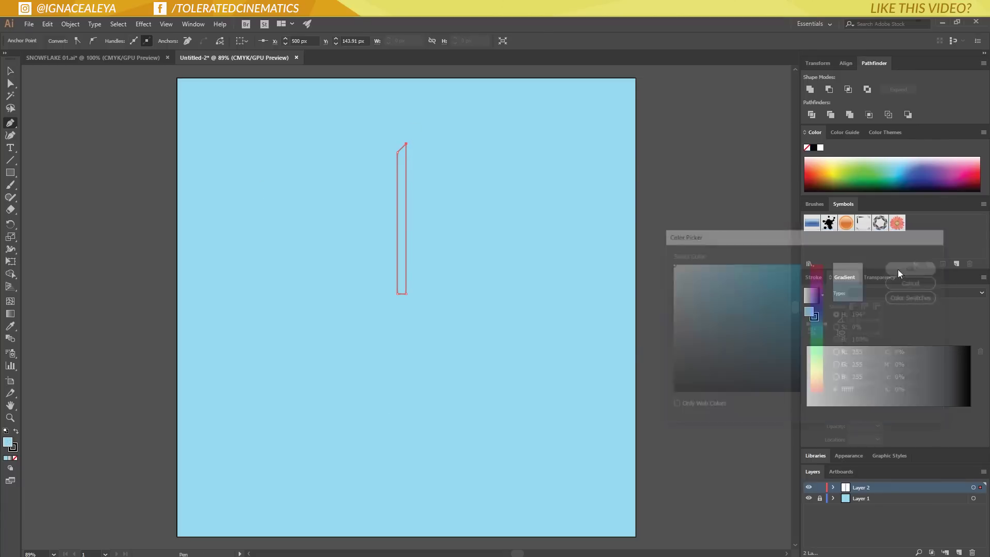
click(904, 268)
click(15, 458)
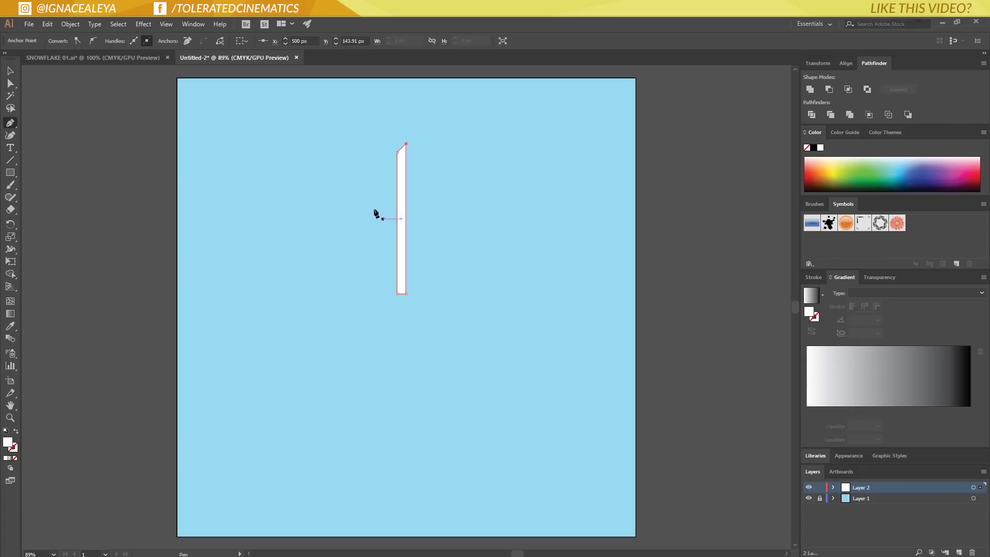
key(v)
click(330, 166)
click(404, 191)
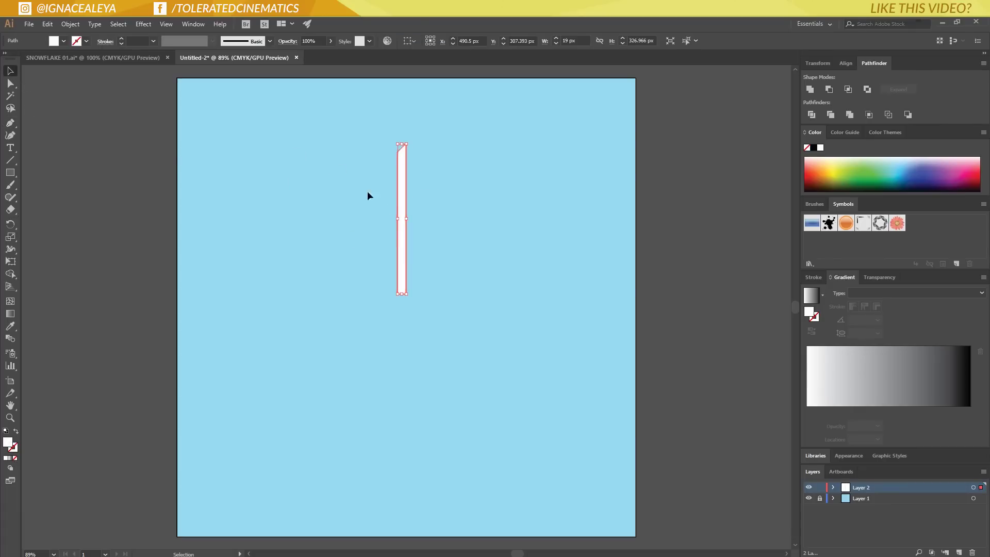
Step: Reflect a copy of the bar across the vertical axis and place it beside the original
key(a)
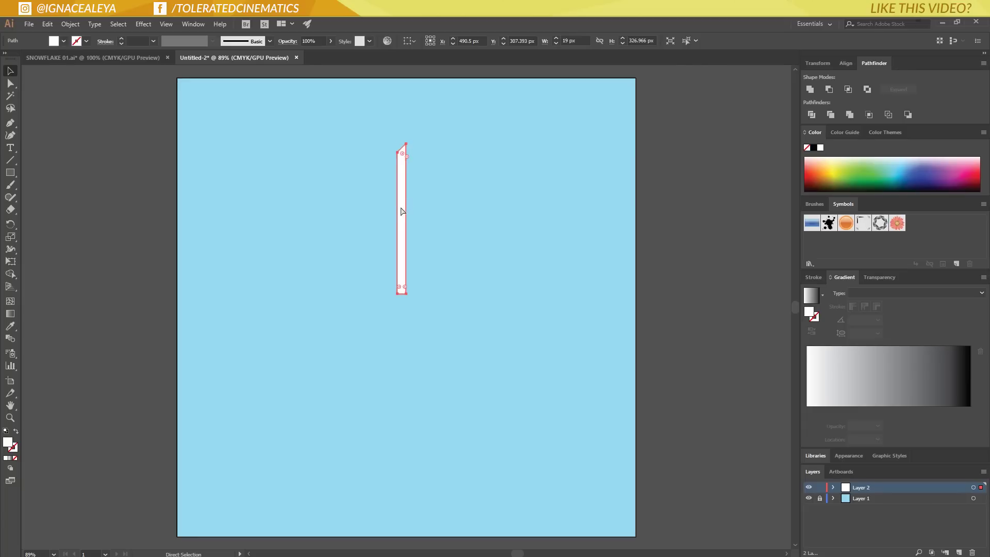
key(ctrl)
key(v)
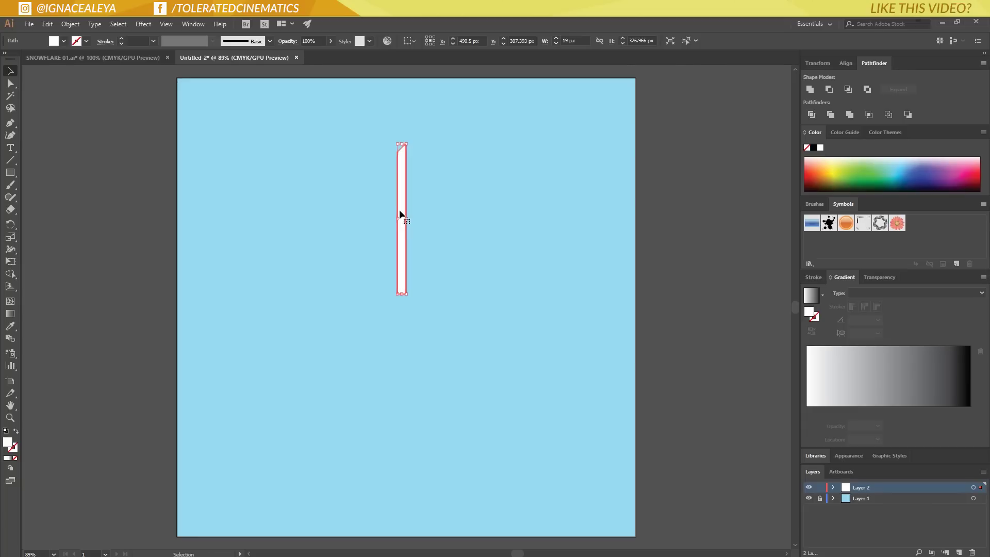
right_click(400, 212)
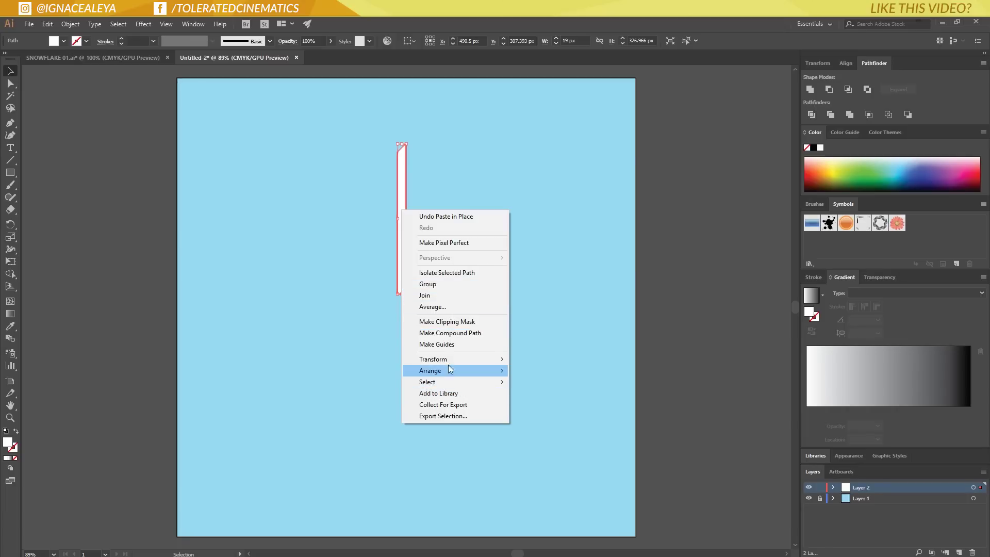
mouse_move(450, 362)
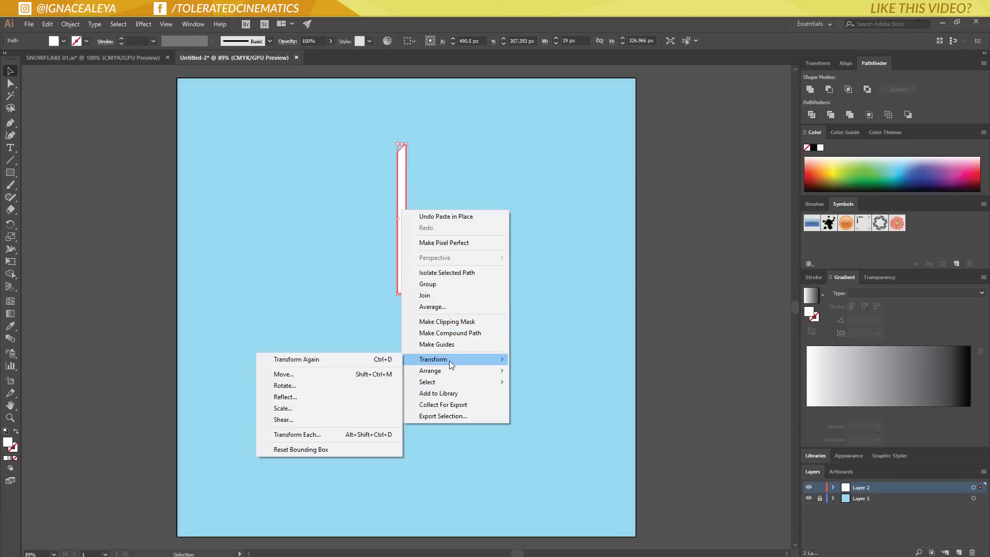
click(304, 396)
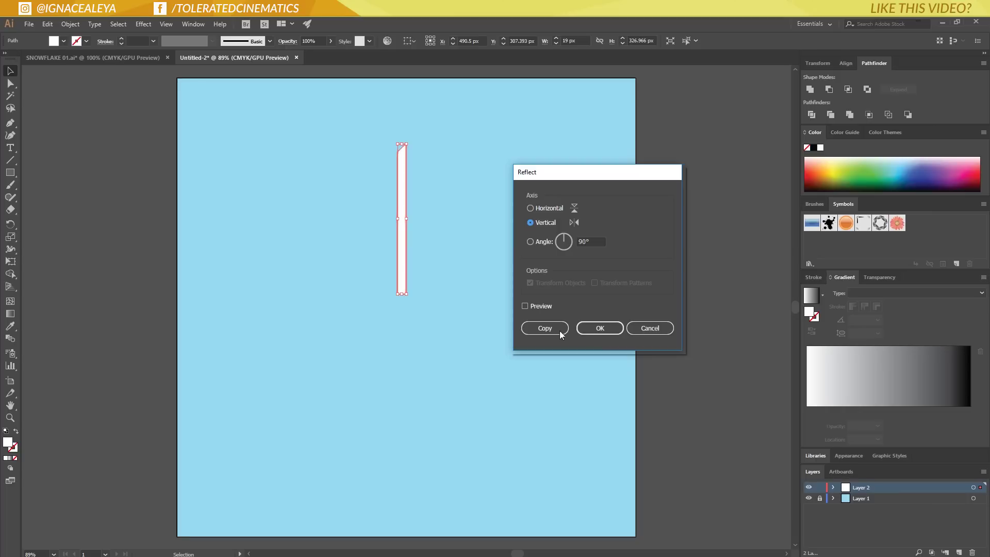
click(587, 328)
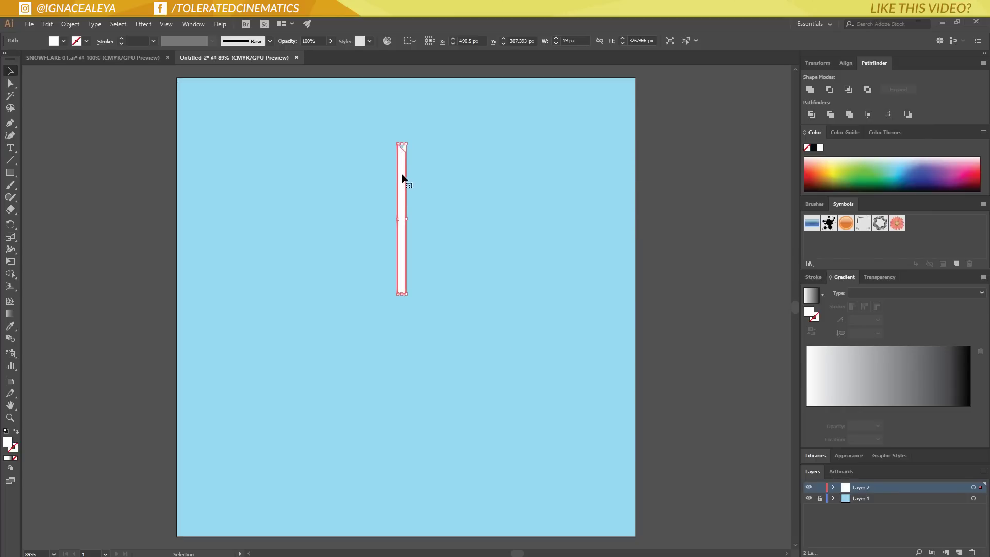
drag(402, 176, 411, 179)
click(411, 135)
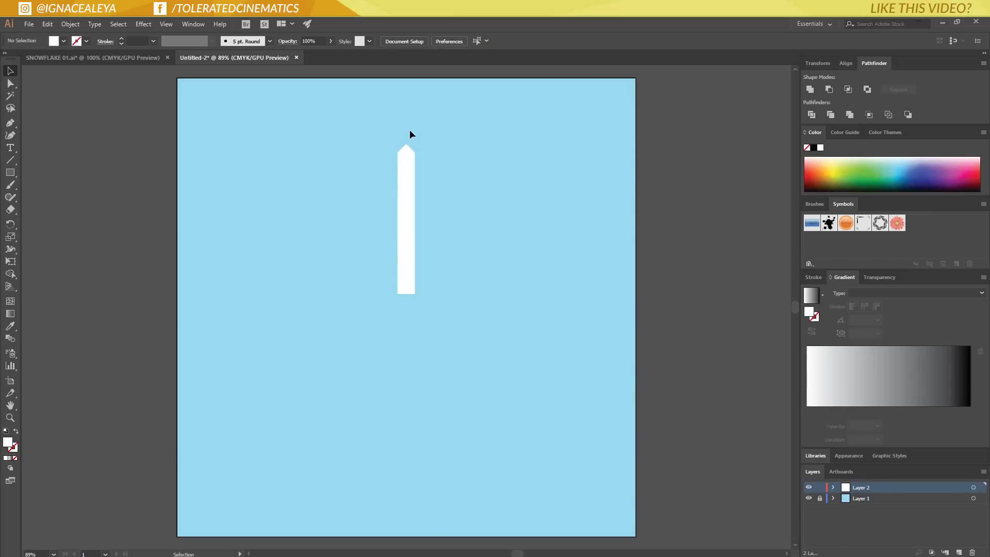
Step: Scale both halves down to about 18.6 px wide and pull their bottom anchors lower
click(401, 210)
click(411, 212)
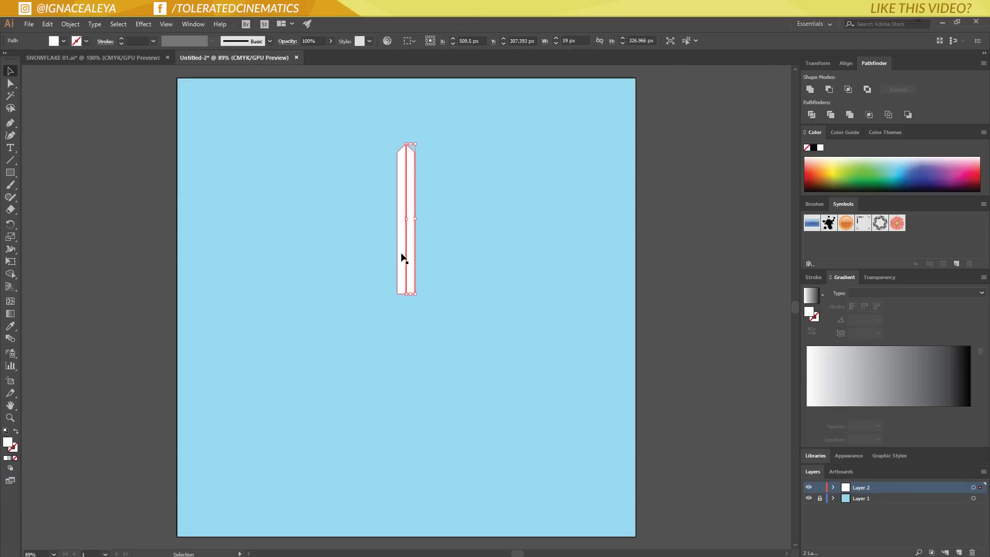
click(371, 127)
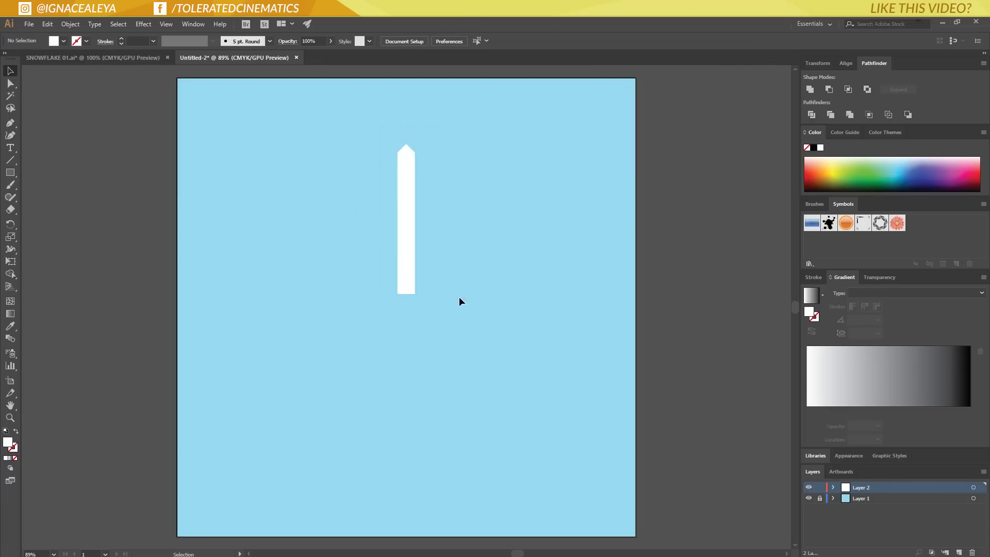
key(ctrl+a)
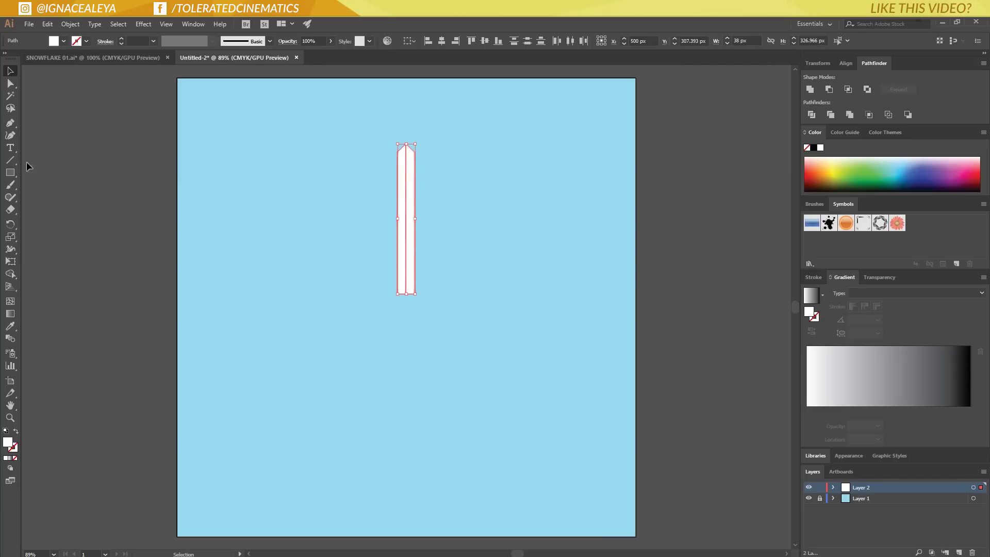
key(e)
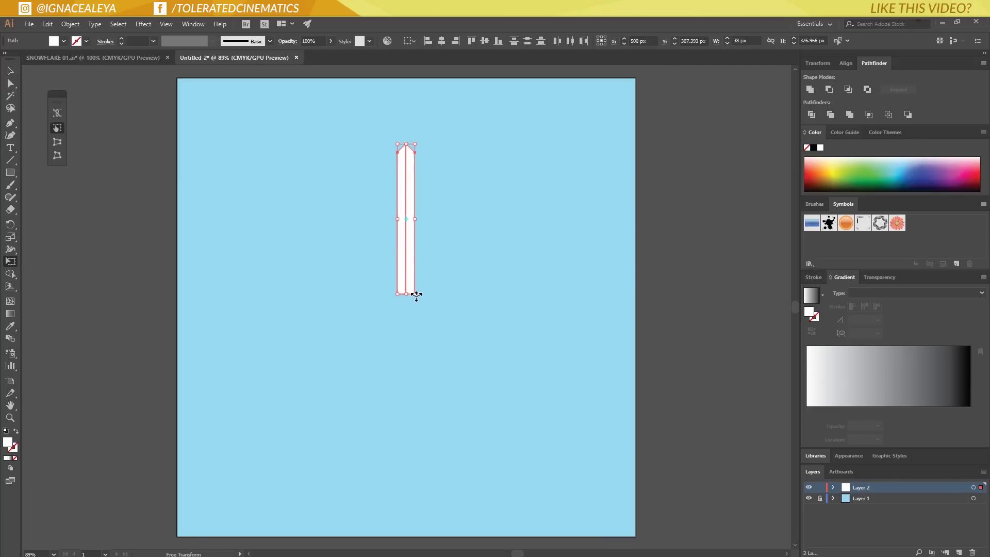
drag(417, 294, 400, 281)
click(10, 84)
click(427, 263)
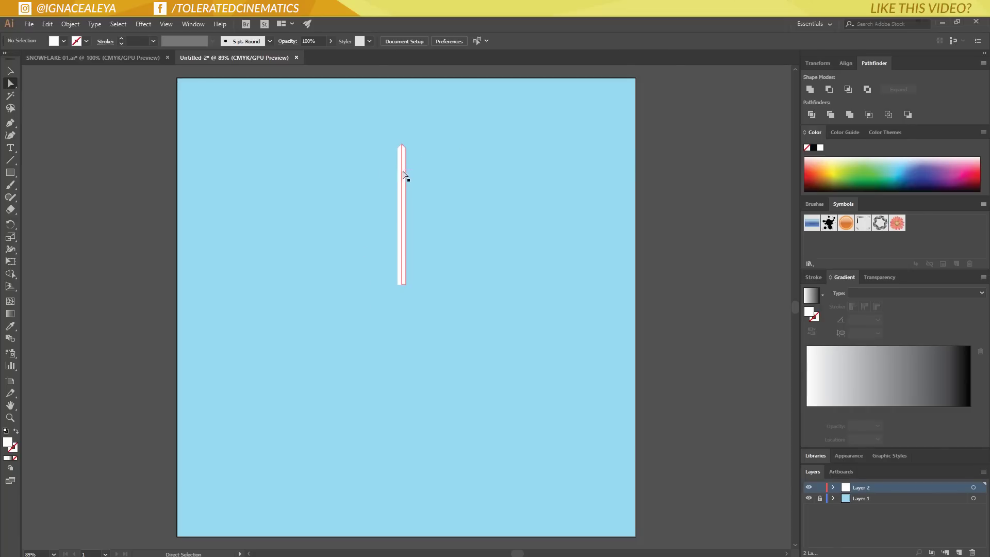
Step: Unite the two mirrored strips with Pathfinder and confirm they form one piece
ctrl+click(404, 153)
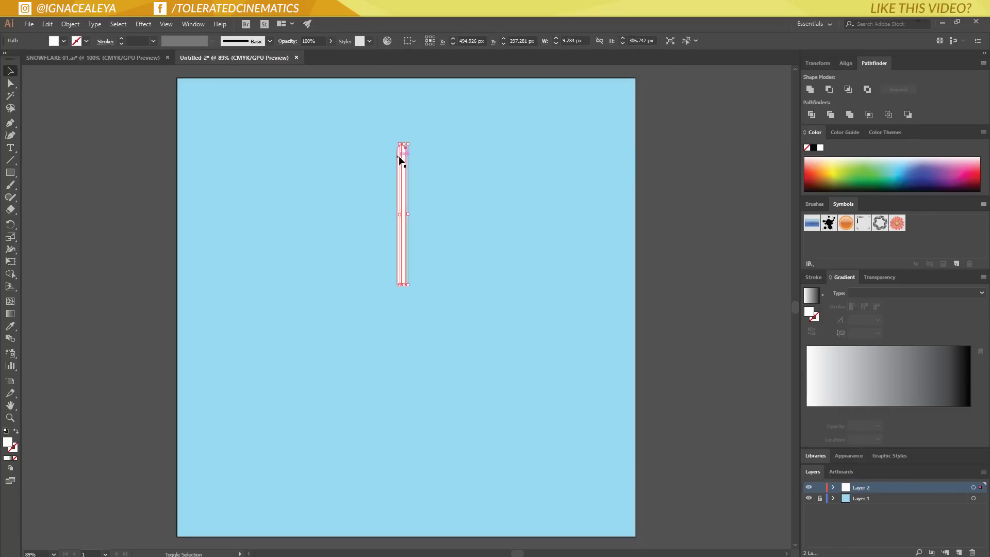
shift+click(400, 160)
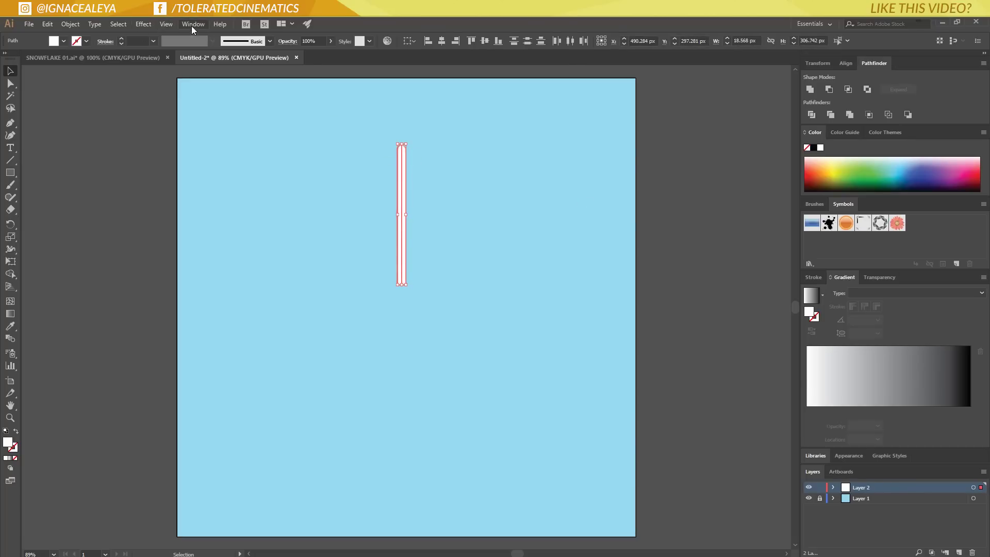
click(811, 91)
click(441, 184)
click(401, 172)
click(438, 181)
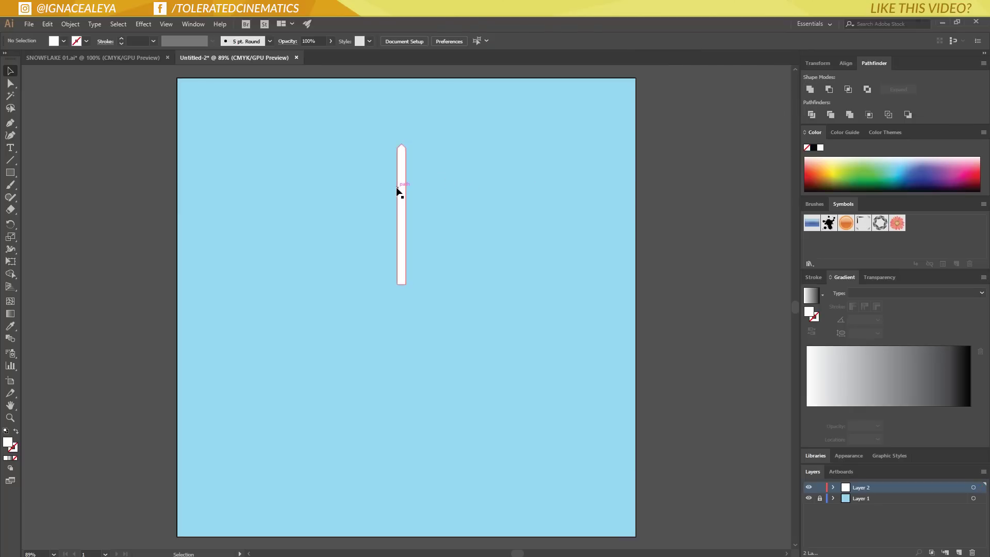
click(398, 188)
click(431, 182)
click(10, 123)
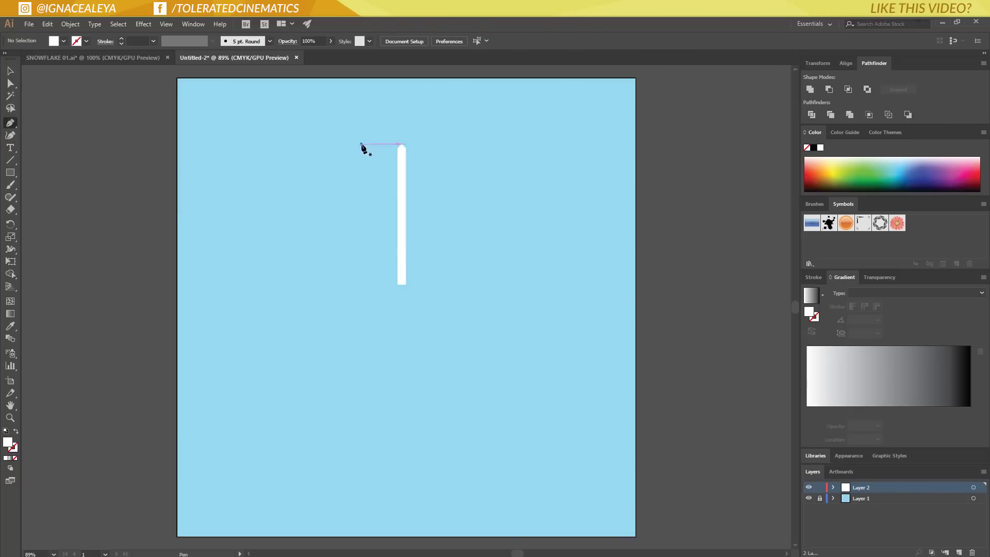
Step: Draw a small branch off the arm's upper right, raising its right end to slant it (about 39 × 41 px)
scroll(366, 151, up, 1)
click(11, 172)
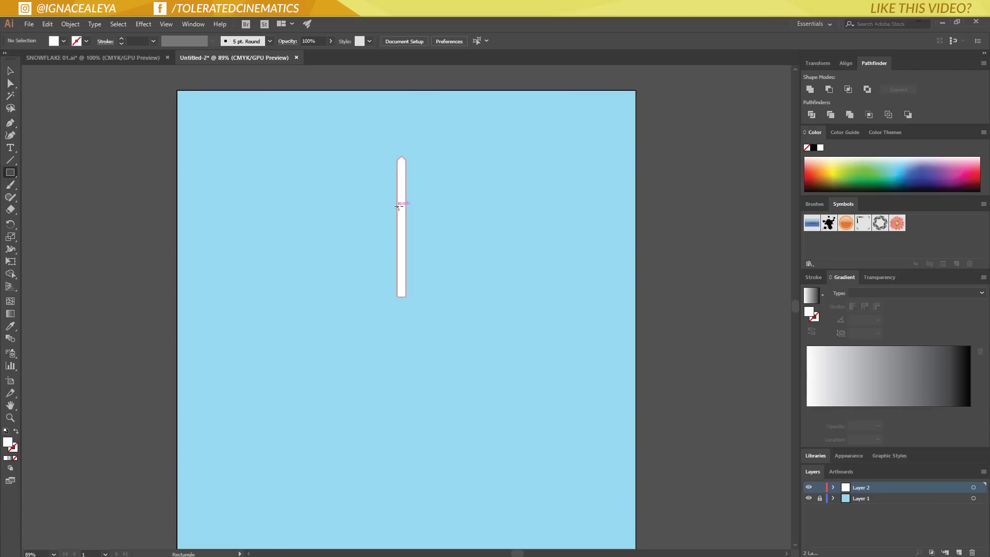
drag(401, 178, 430, 187)
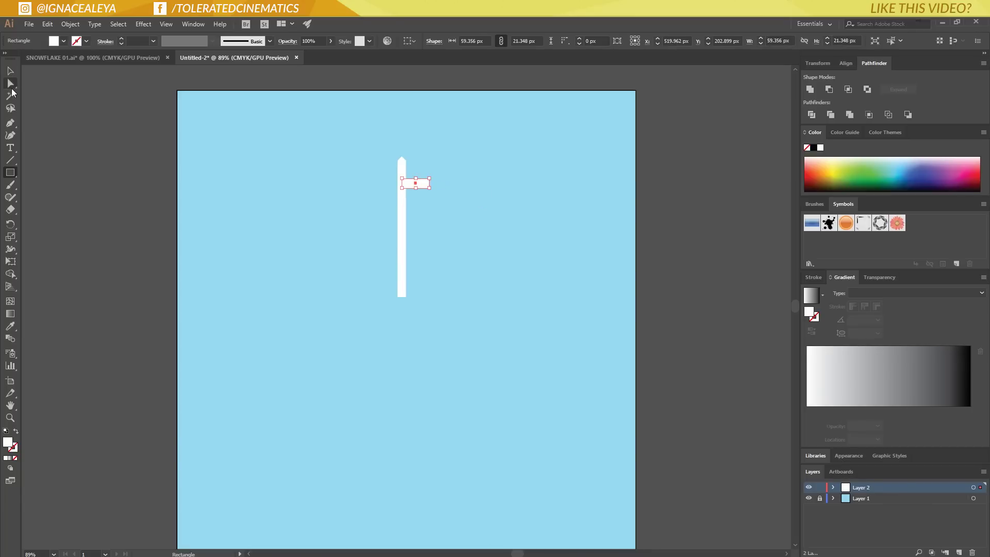
click(11, 85)
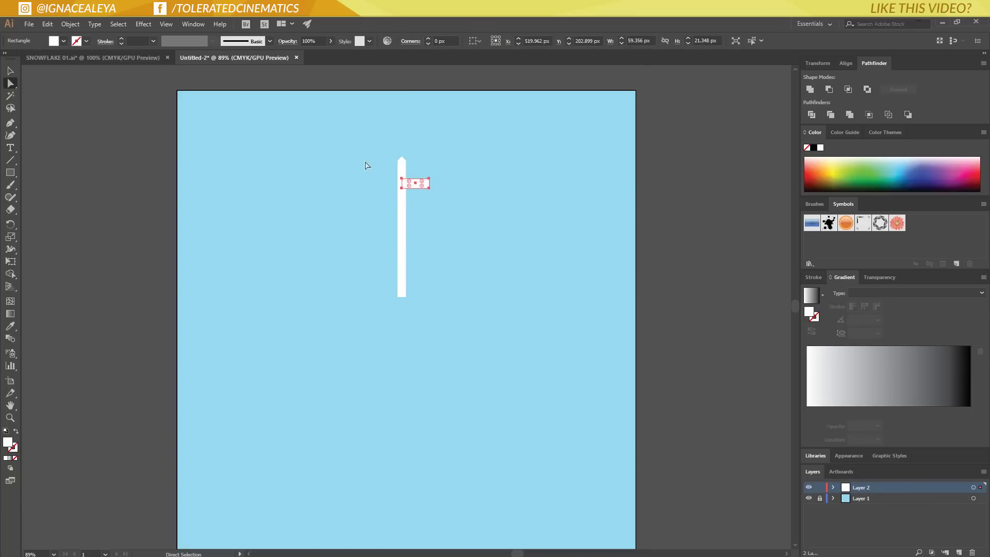
click(431, 187)
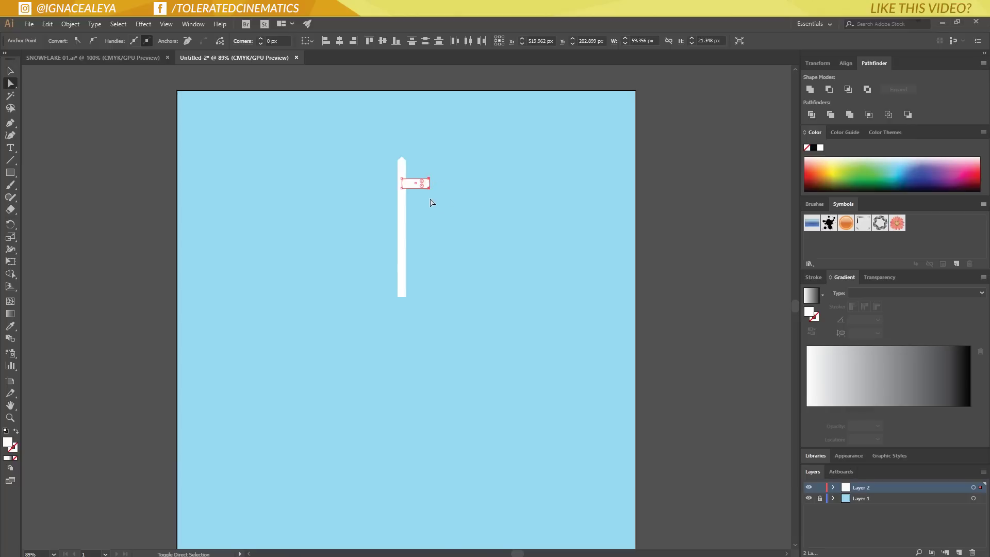
key(shift+Up)
key(shift+Up)
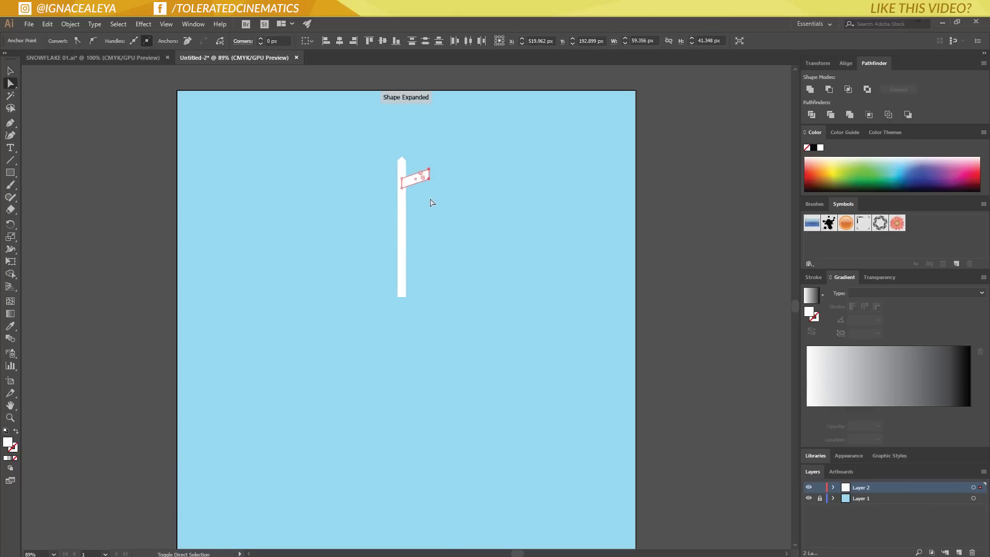
key(shift+Up)
key(shift+Left)
key(shift+Left)
key(shift+Down)
click(433, 200)
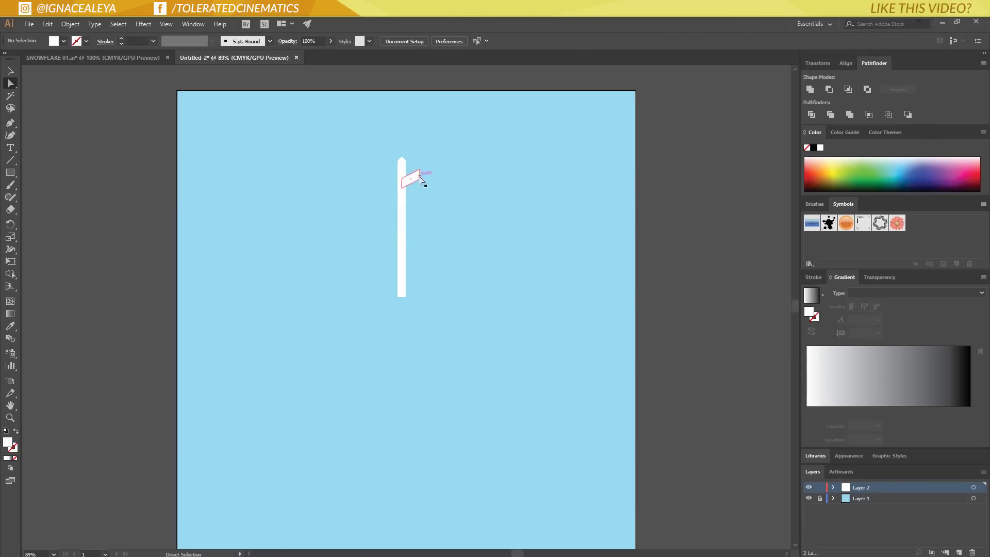
click(418, 179)
key(v)
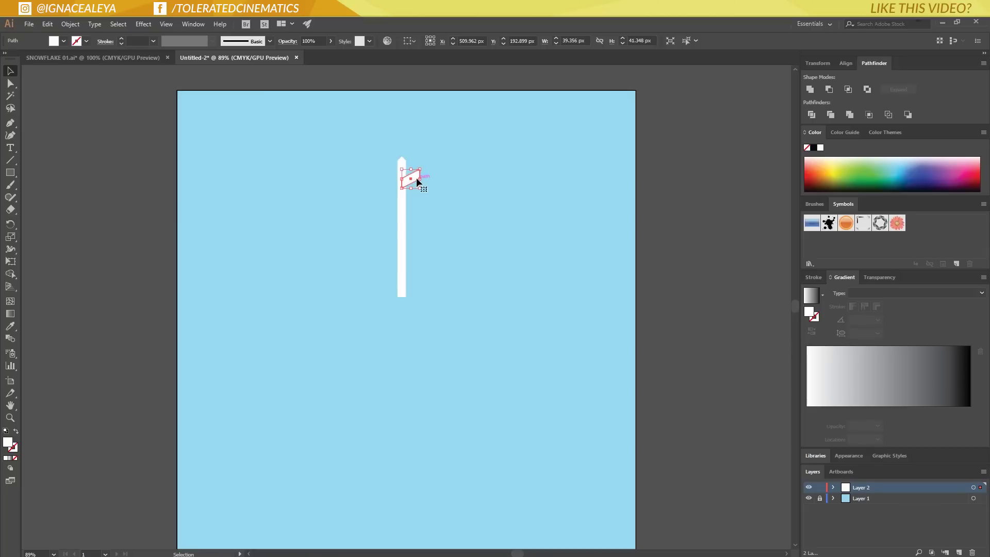
Step: Copy the branch straight down and extend the copy's right anchors
drag(416, 178, 416, 199)
click(431, 190)
click(10, 83)
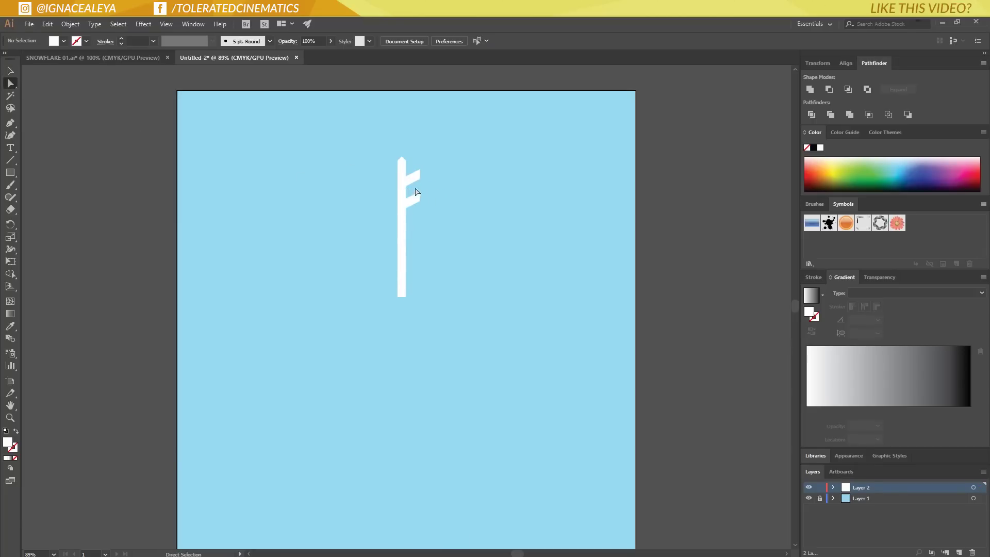
click(420, 205)
click(422, 202)
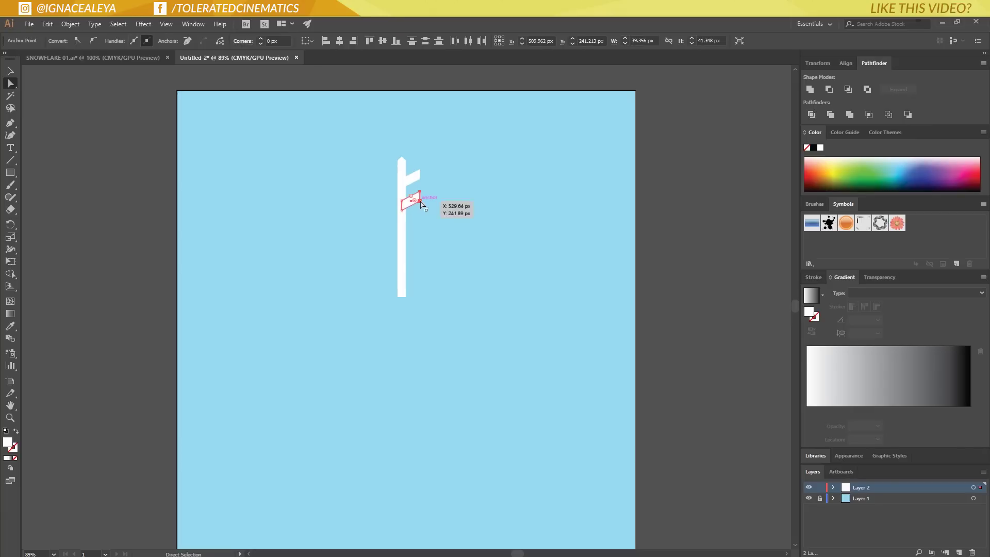
key(shift+Right)
key(shift+Up)
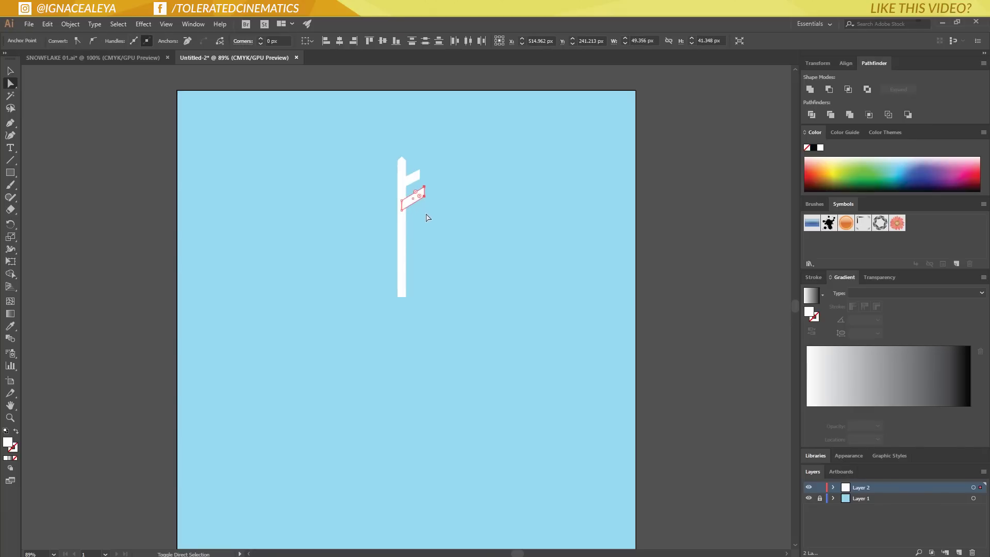
click(447, 213)
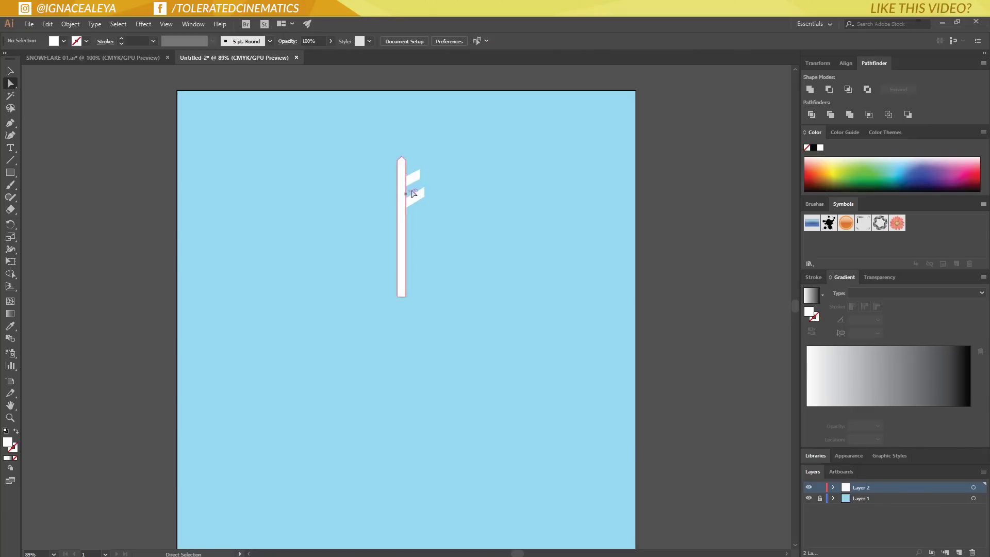
Step: Fine-tune the lower branch to about 55 px wide, then select both branches
scroll(397, 191, up, 4)
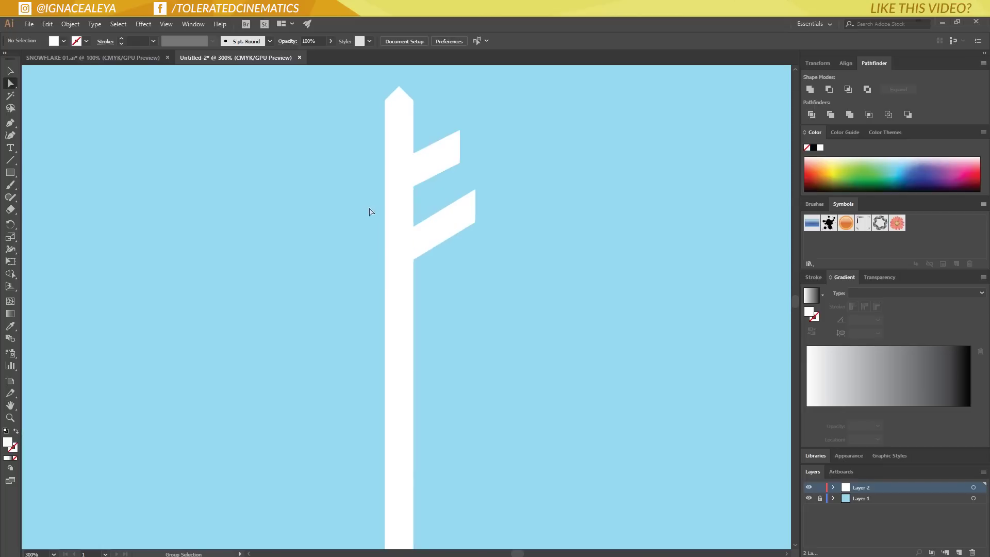
drag(475, 221, 481, 224)
drag(483, 228, 485, 223)
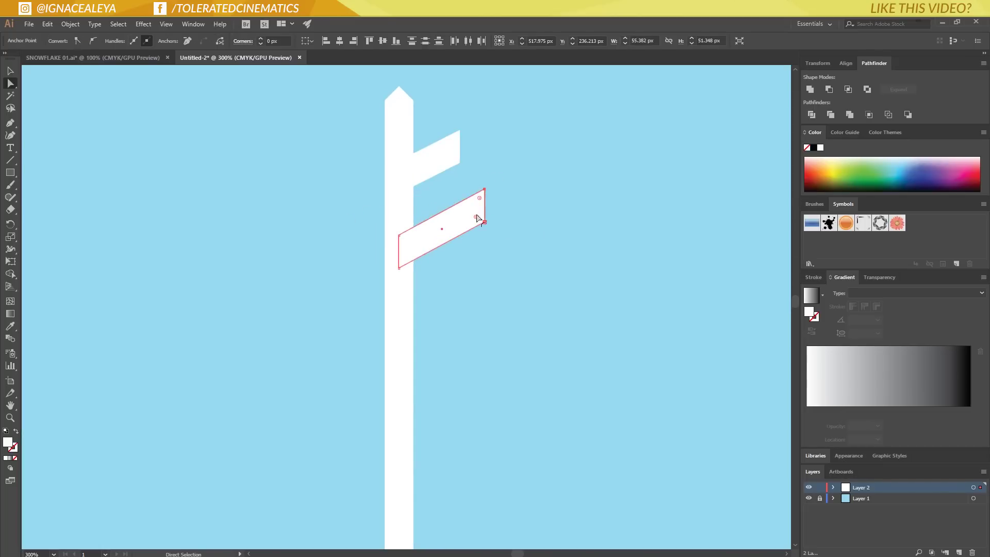
click(537, 169)
scroll(530, 185, down, 3)
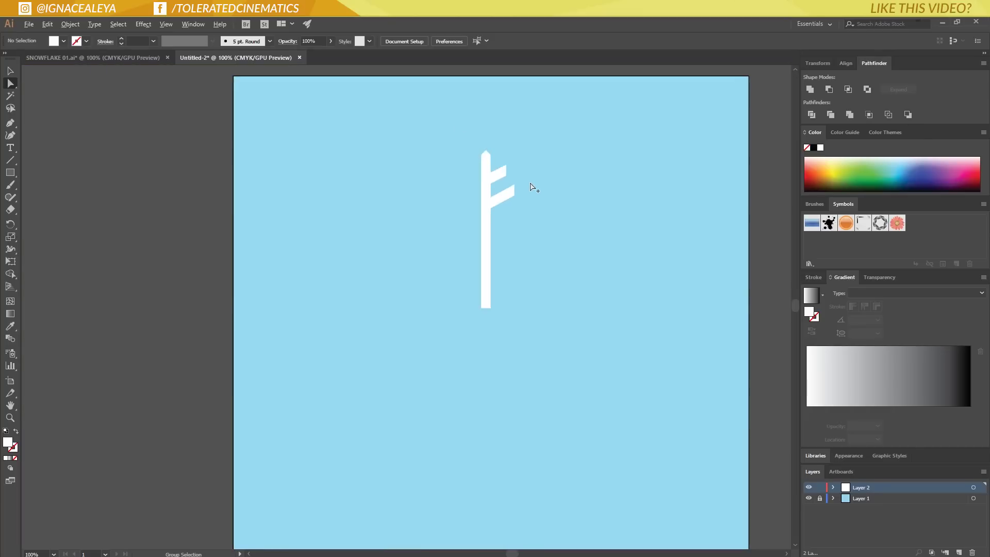
click(502, 194)
shift+click(505, 173)
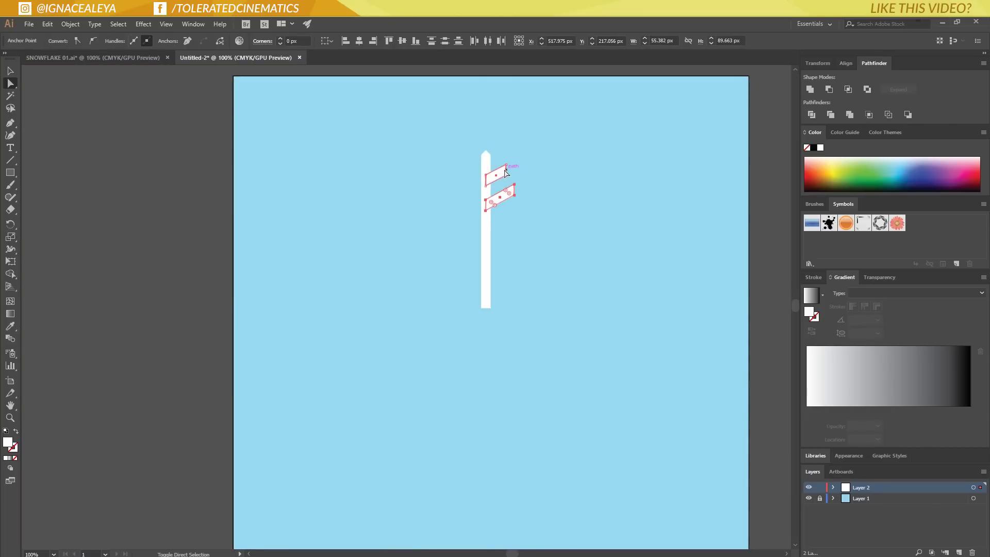
Step: Try a reflected copy of the branches, then undo it
right_click(500, 174)
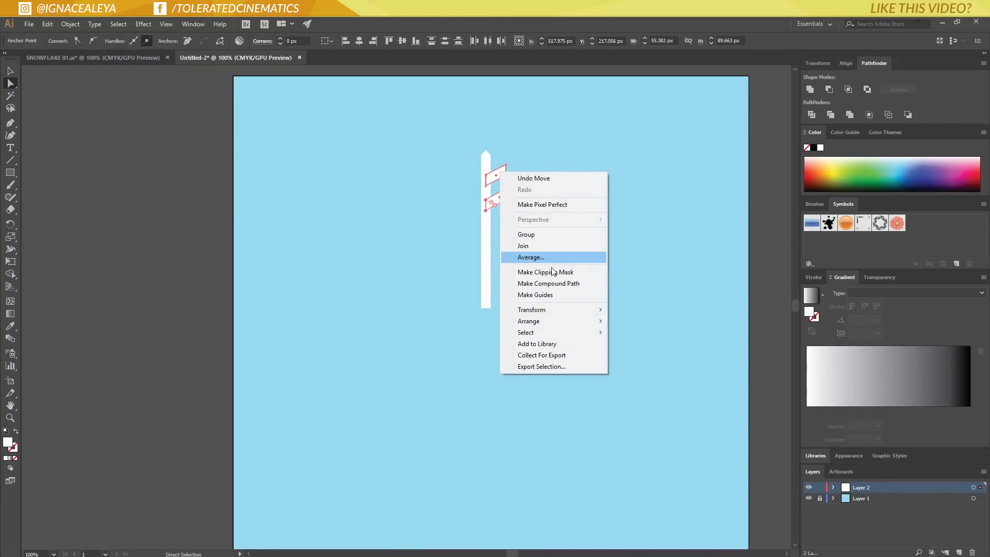
mouse_move(544, 309)
click(403, 347)
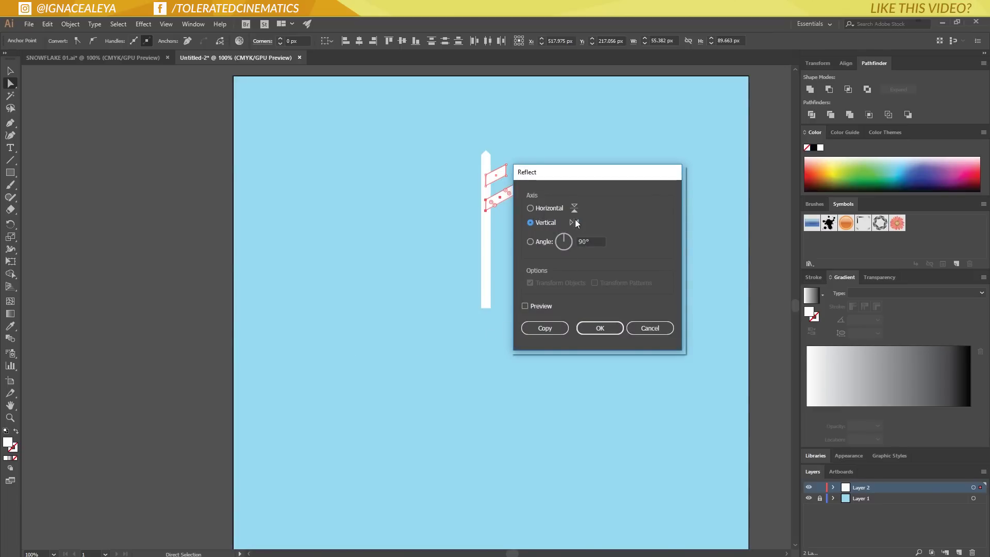
click(545, 329)
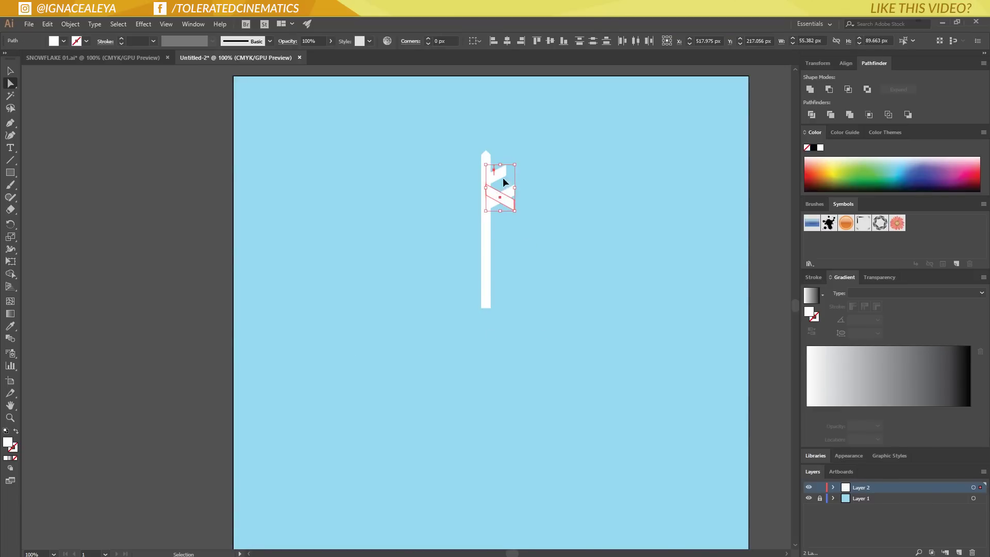
key(ctrl+z)
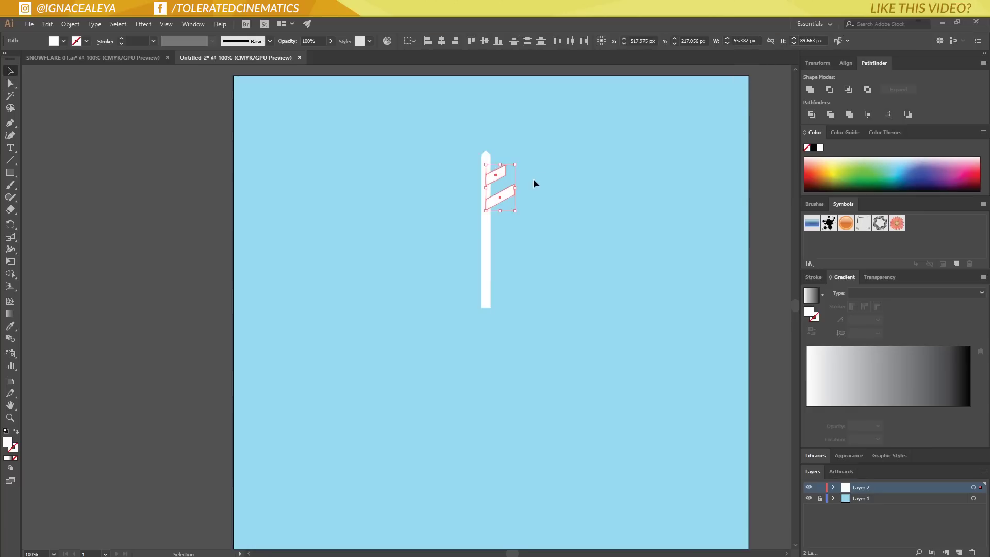
Step: Reselect just the upper and lower right-side branches
key(v)
click(537, 178)
click(498, 175)
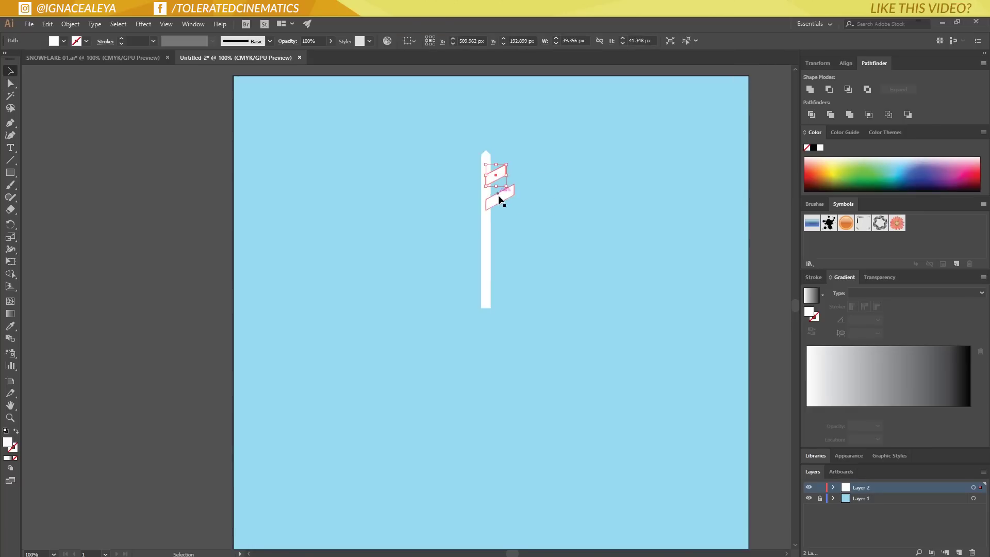
shift+click(498, 199)
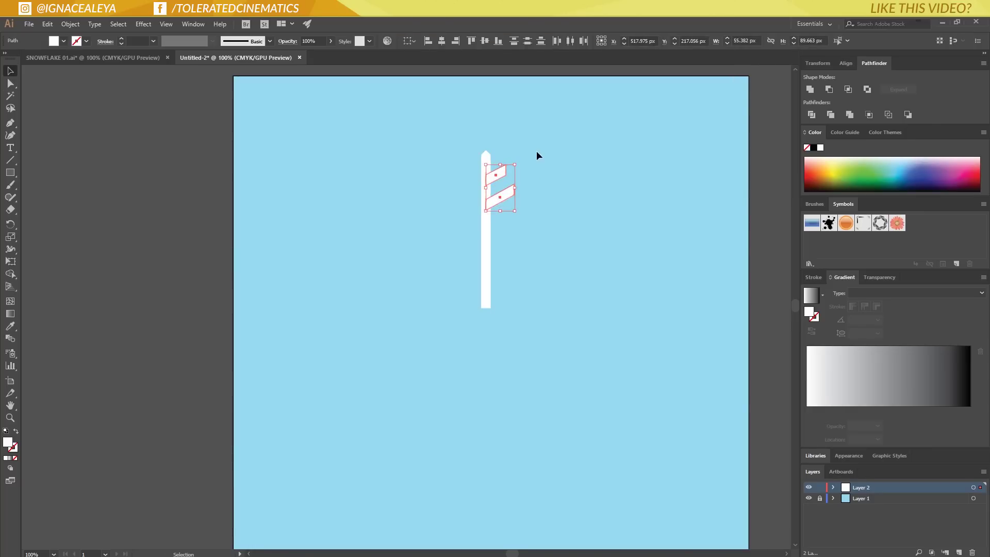
shift+click(481, 211)
click(525, 176)
click(500, 175)
shift+click(503, 194)
Step: Reflect a copy of both branches vertically and move it to the stem's left side
right_click(506, 193)
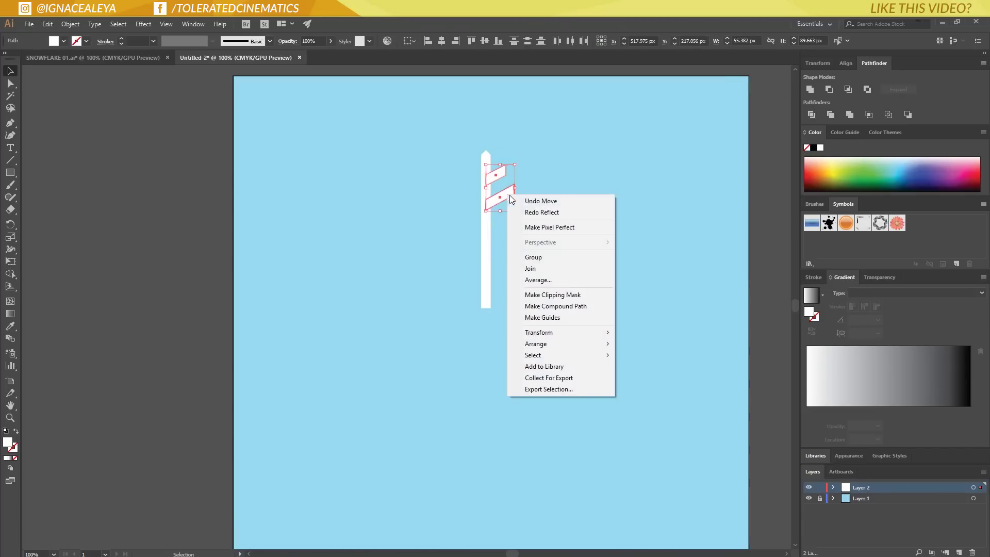
mouse_move(539, 332)
click(408, 366)
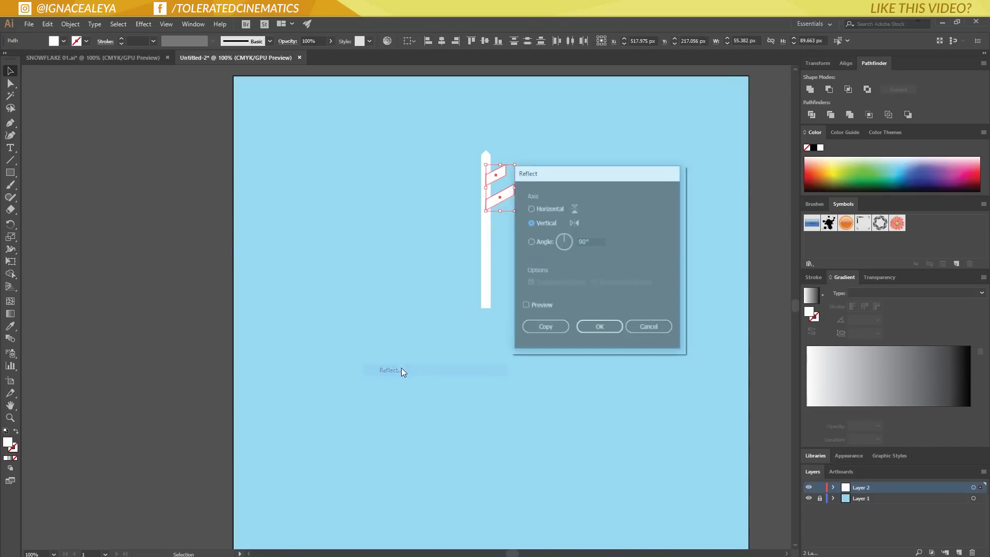
click(544, 330)
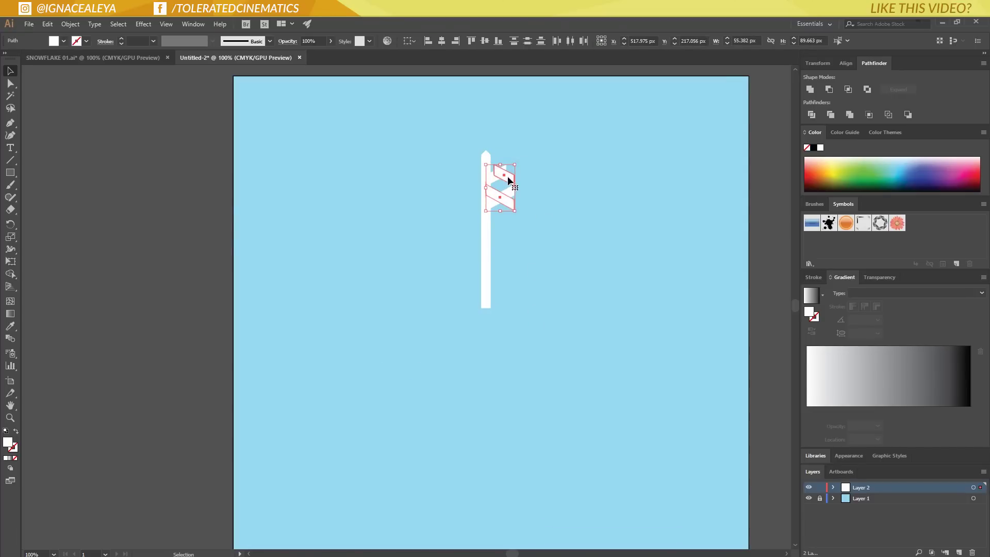
drag(508, 179, 480, 183)
click(509, 157)
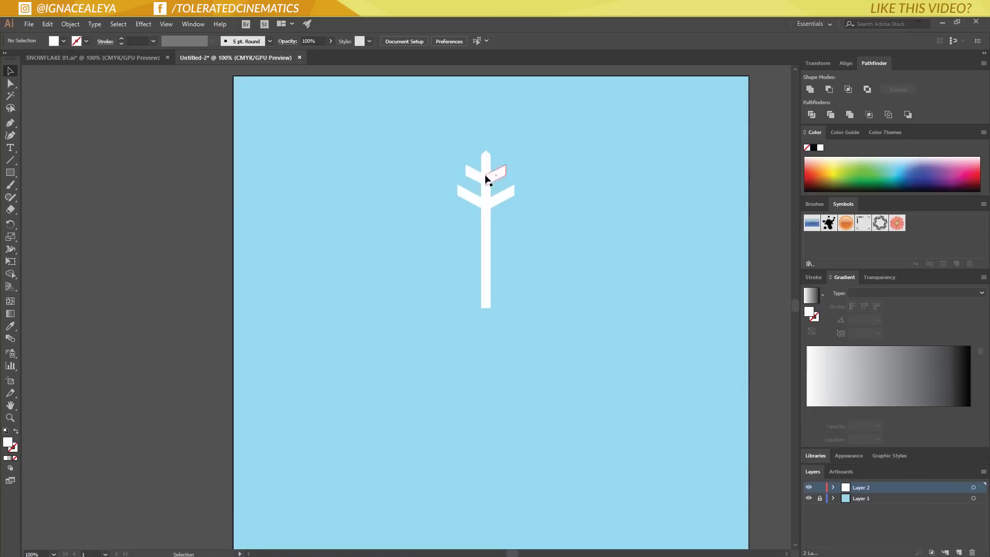
Step: Unite the stem and four branches into one arm of about 110.765 × 306.742 px
drag(416, 115, 561, 232)
click(811, 90)
click(539, 185)
click(499, 184)
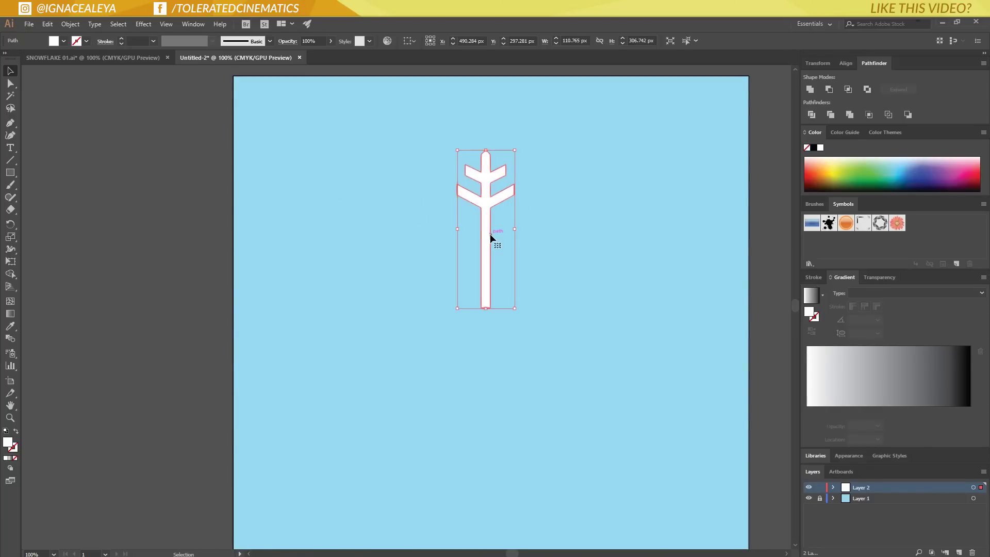
key(e)
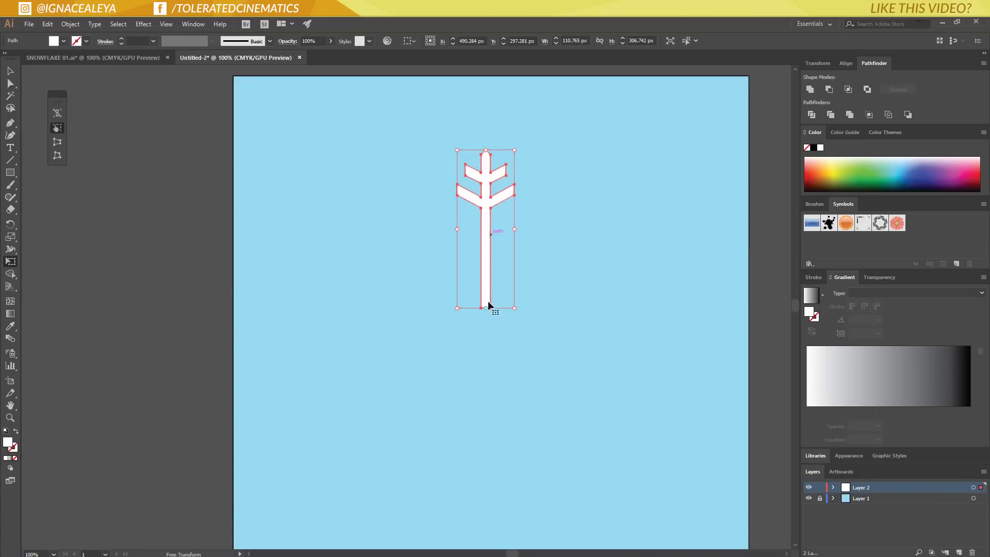
Step: Rotate a copy of the arm -45° around its bottom anchor and repeat with Ctrl+D
click(12, 227)
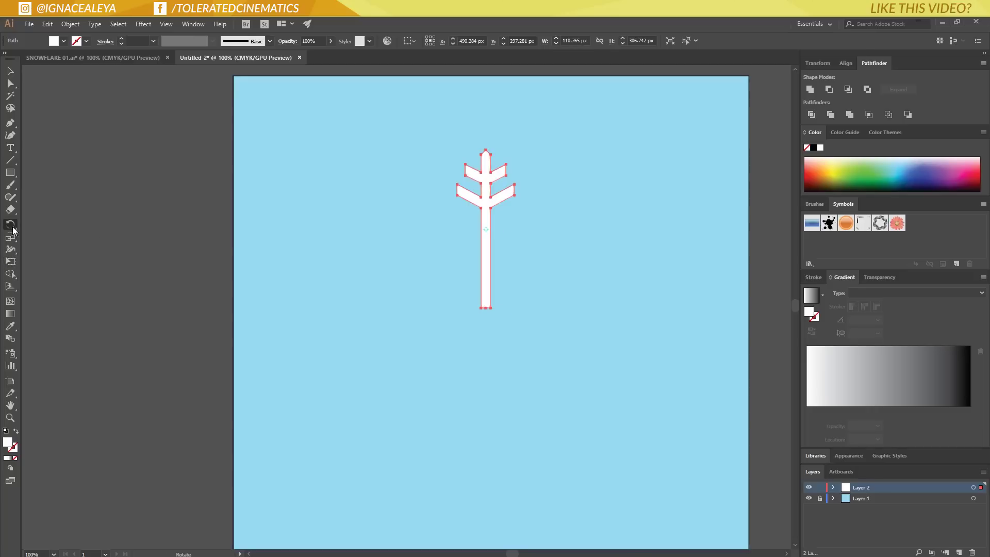
alt+click(486, 308)
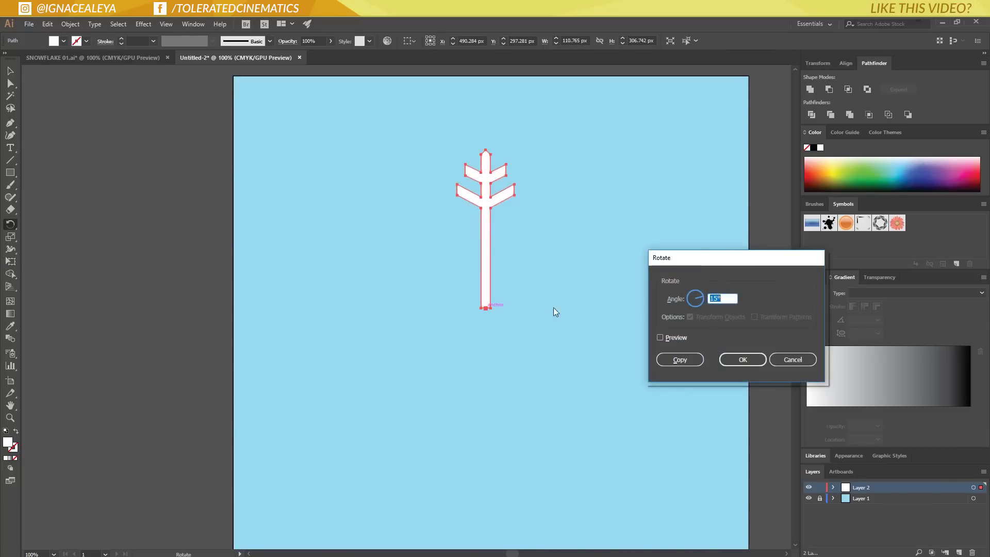
text(45)
click(710, 299)
text(-)
click(680, 360)
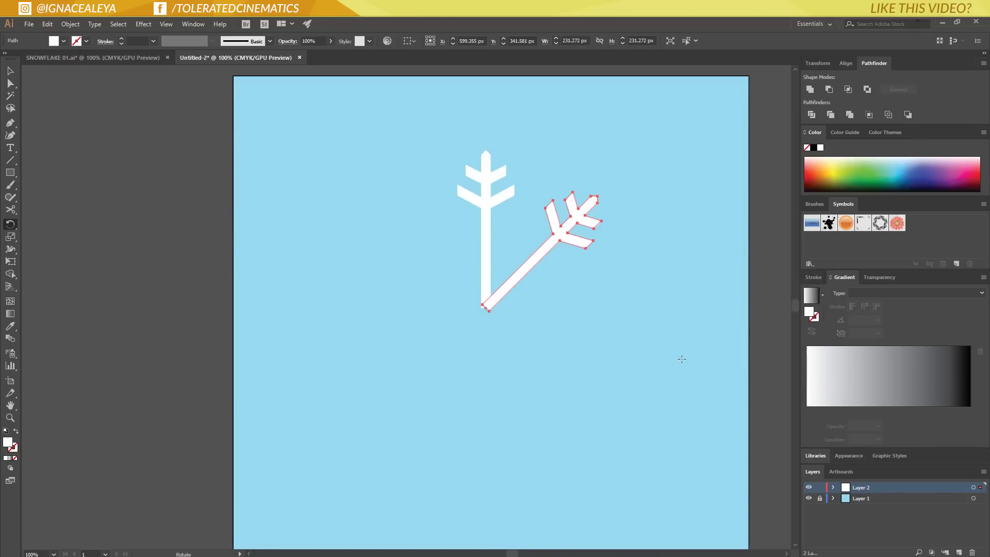
key(ctrl)
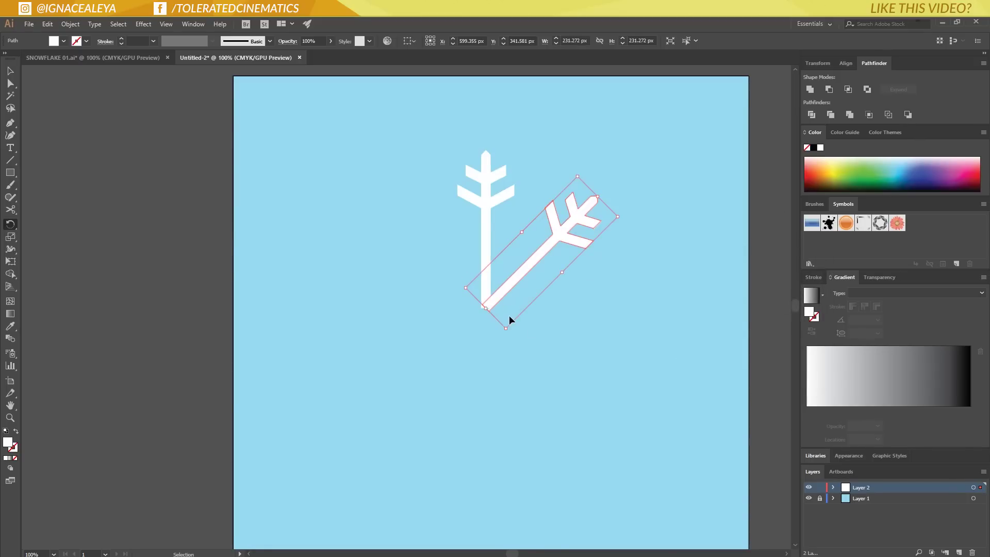
key(ctrl+d)
key(ctrl+d)
key(ctrl+d)
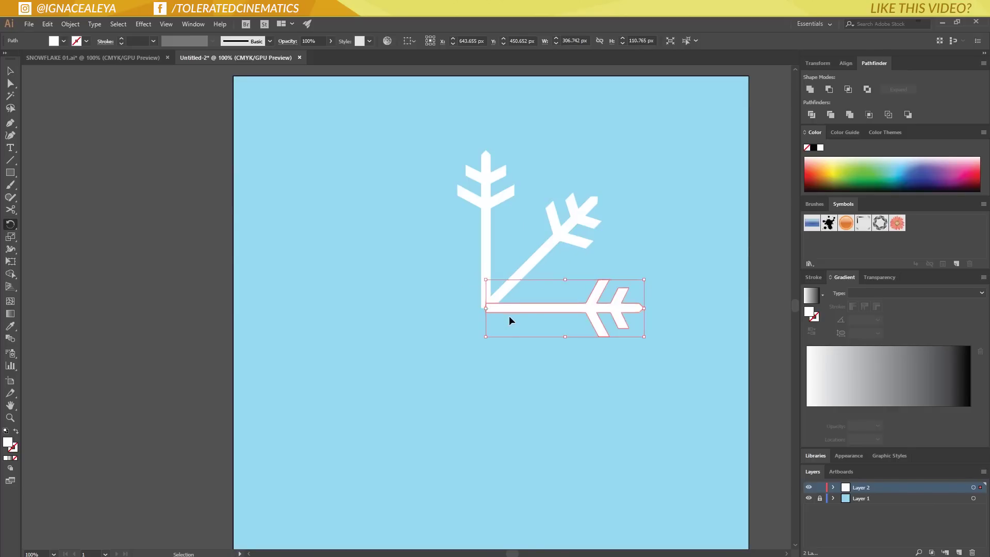
key(ctrl+d)
key(ctrl+d)
key(ctrl+d)
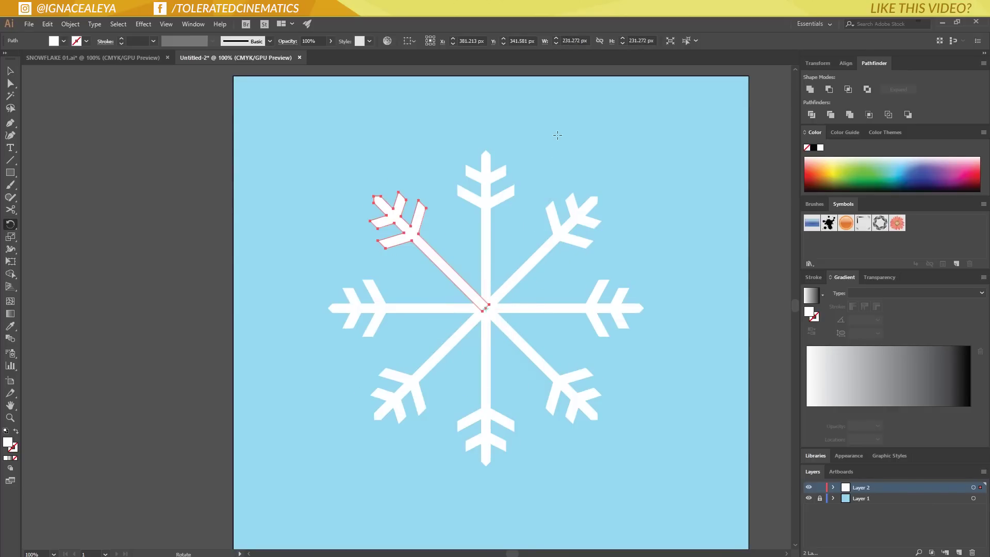
Step: Select all the snowflake arms to check them, then deselect
key(v)
click(404, 128)
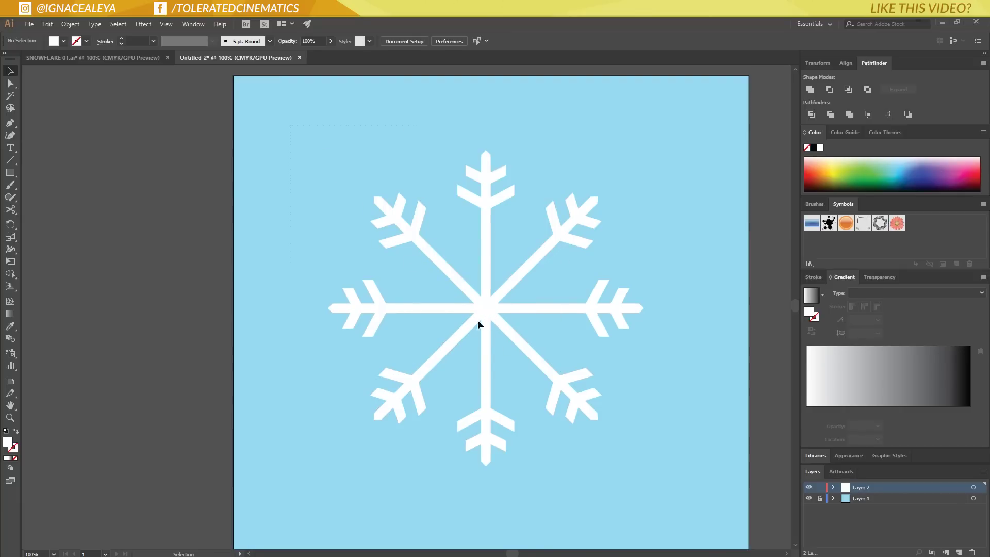
key(ctrl+a)
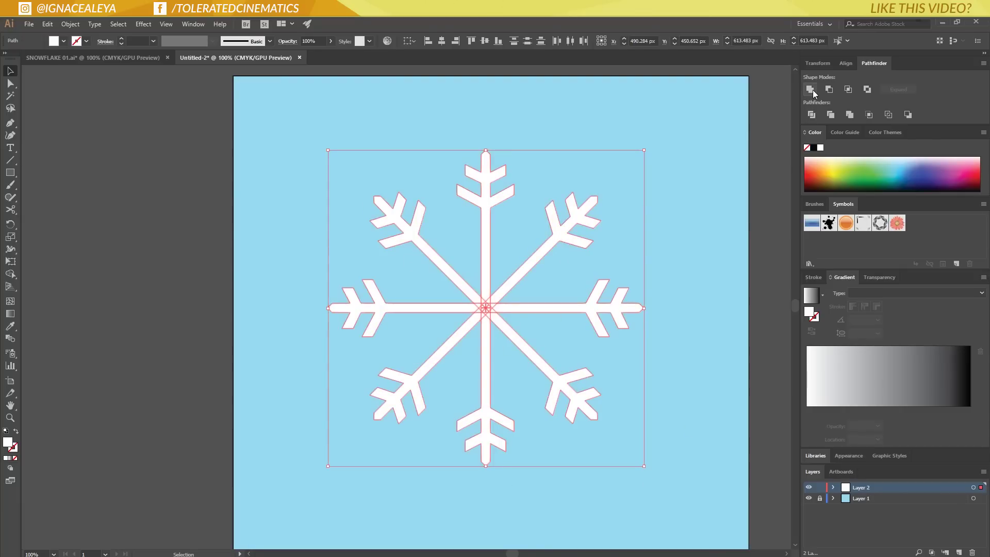
click(689, 148)
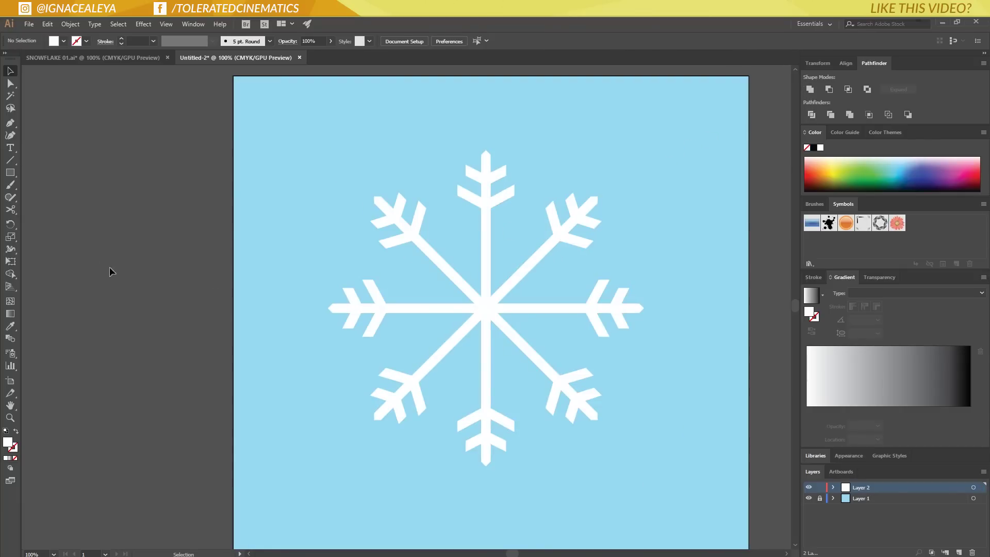
Step: Draw a white eight-pointed star about 254 px across from the snowflake's centre
click(11, 175)
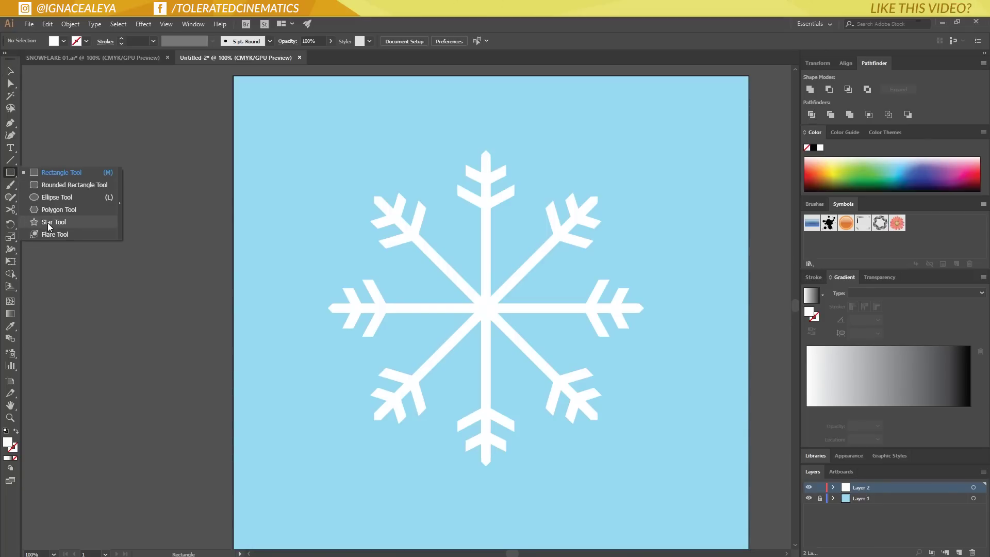
click(47, 223)
drag(485, 309, 485, 371)
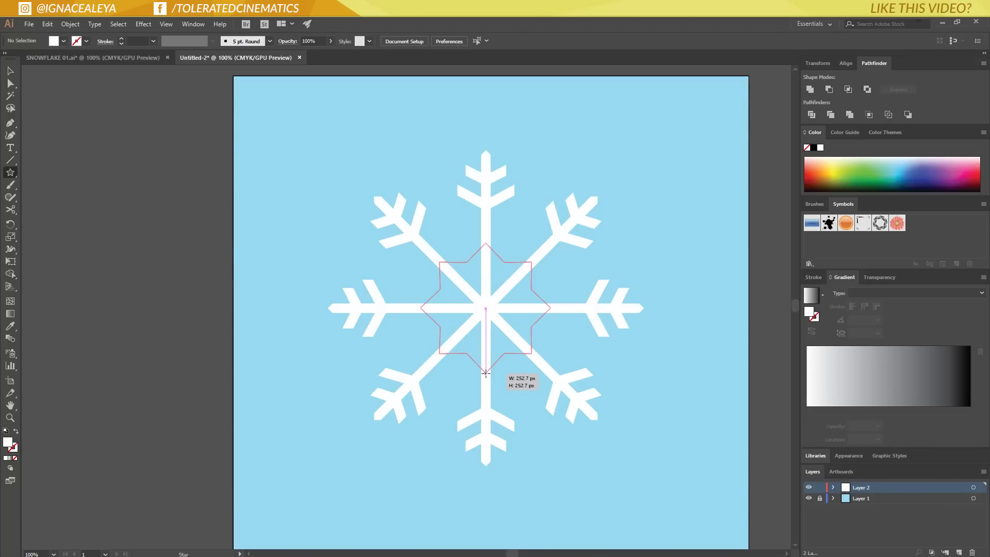
drag(486, 372, 488, 361)
key(Up)
key(Up)
key(Down)
key(Down)
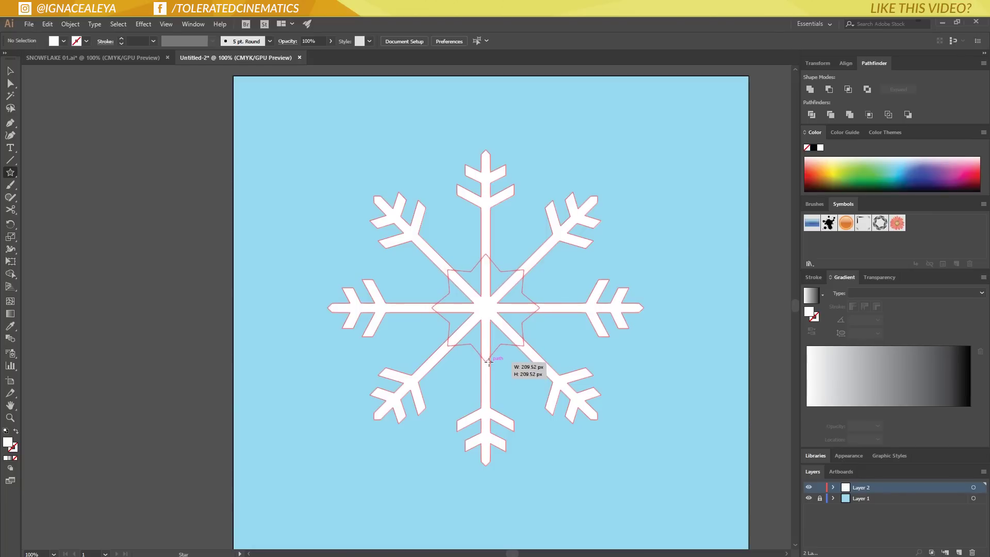
mouse_move(488, 363)
mouse_down()
mouse_move(505, 392)
mouse_move(479, 318)
mouse_move(508, 383)
mouse_move(499, 373)
mouse_up()
key(Up)
key(Up)
key(Up)
key(Up)
key(Up)
key(Up)
key(Up)
key(Up)
key(Down)
key(Down)
key(Down)
key(Down)
key(Down)
key(Down)
key(Down)
key(Down)
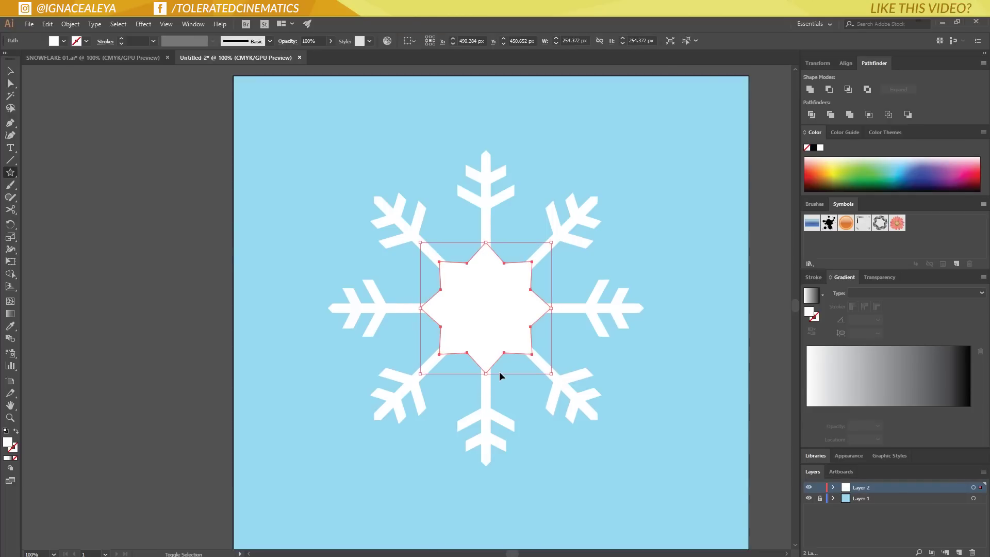
Step: Swap the star's fill to a stroke, set its weight to 20 pt, and deselect
click(15, 434)
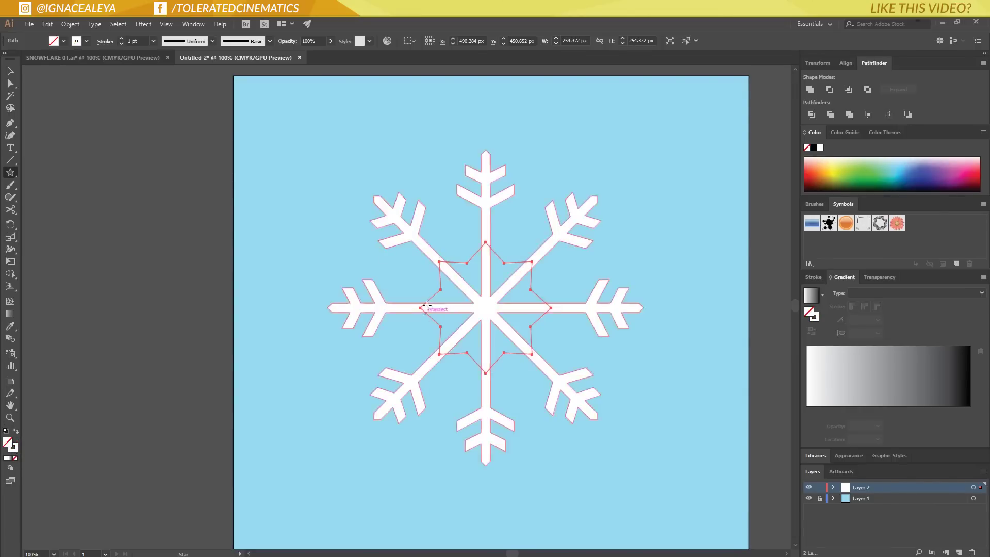
click(142, 39)
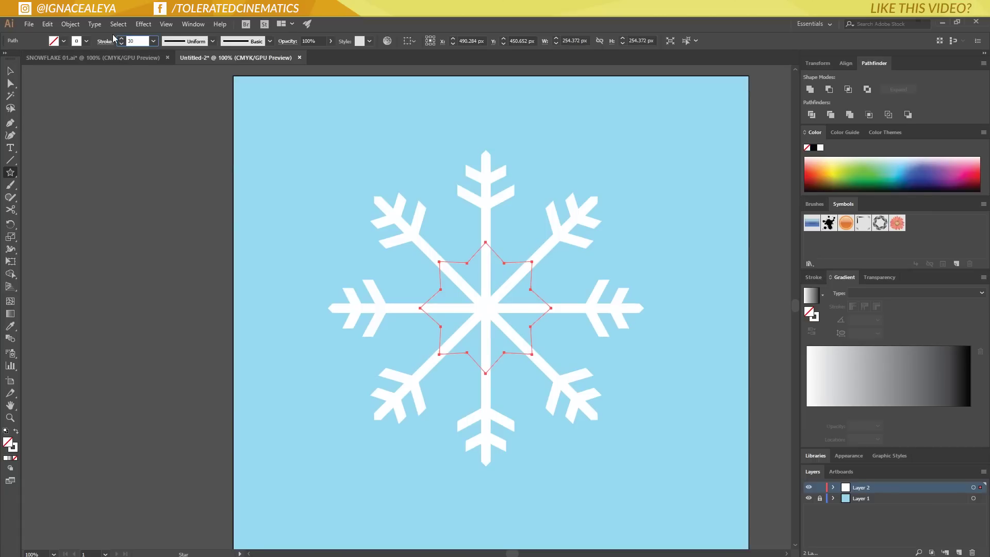
key(Return)
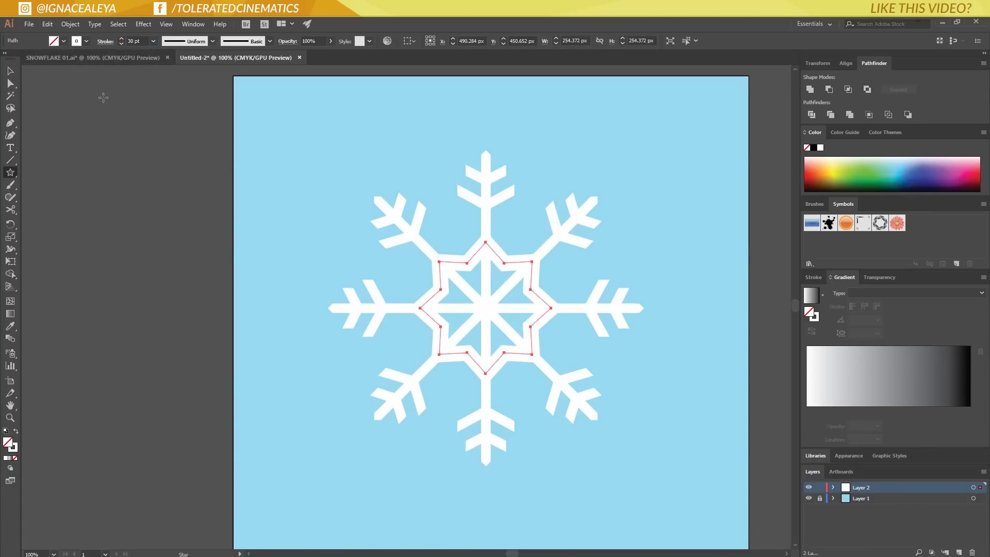
double_click(136, 40)
text(200)
key(Return)
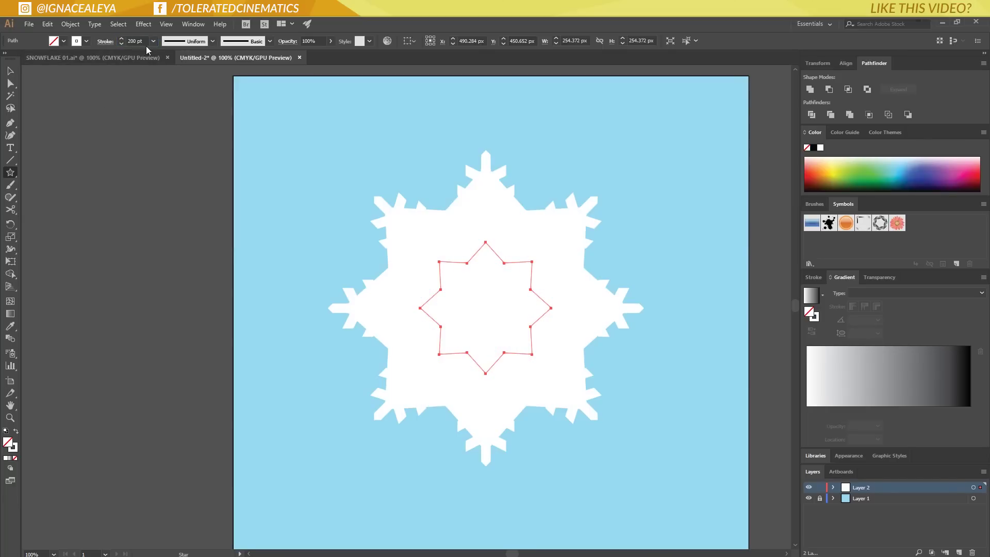
text(20)
key(Return)
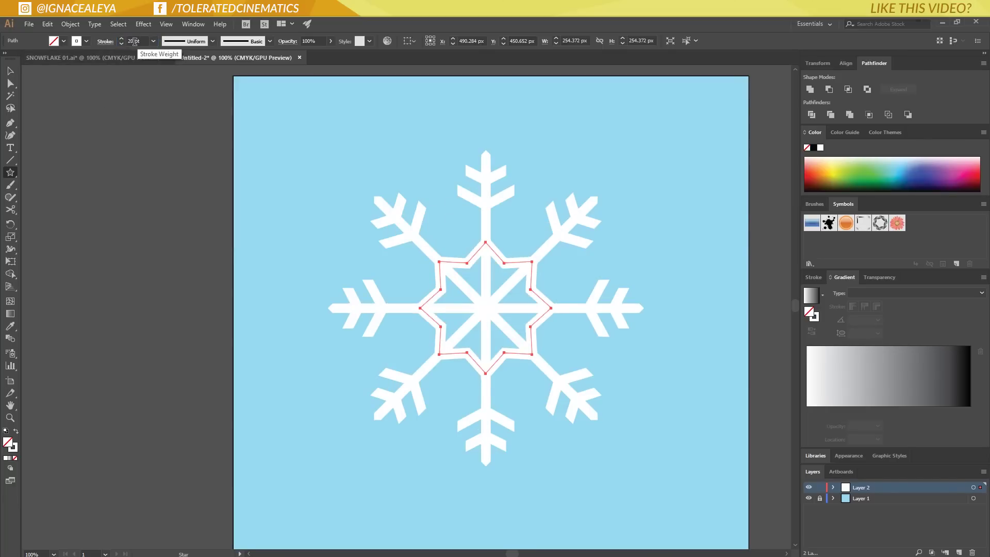
click(16, 72)
click(257, 143)
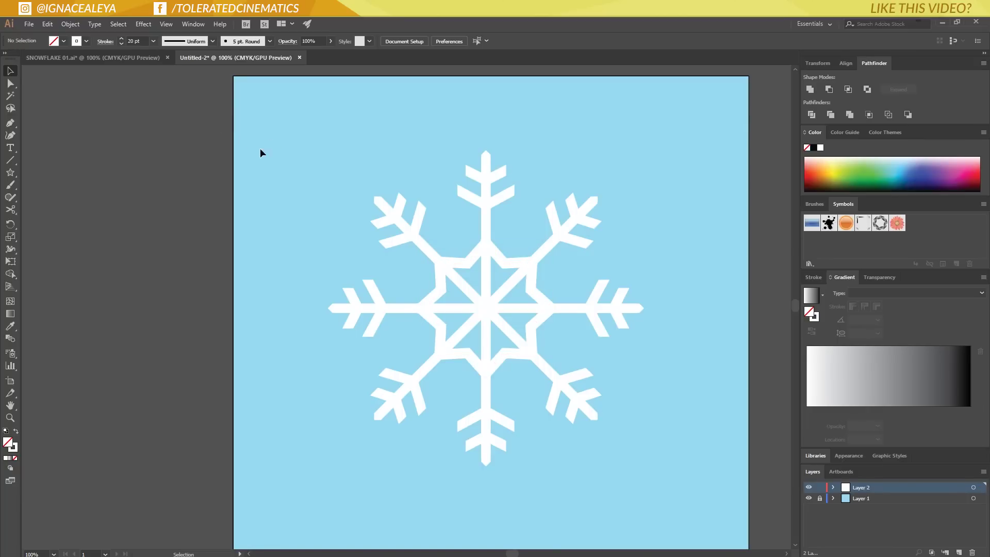
Step: Select the inner star path at the snowflake's centre
scroll(458, 294, down, 3)
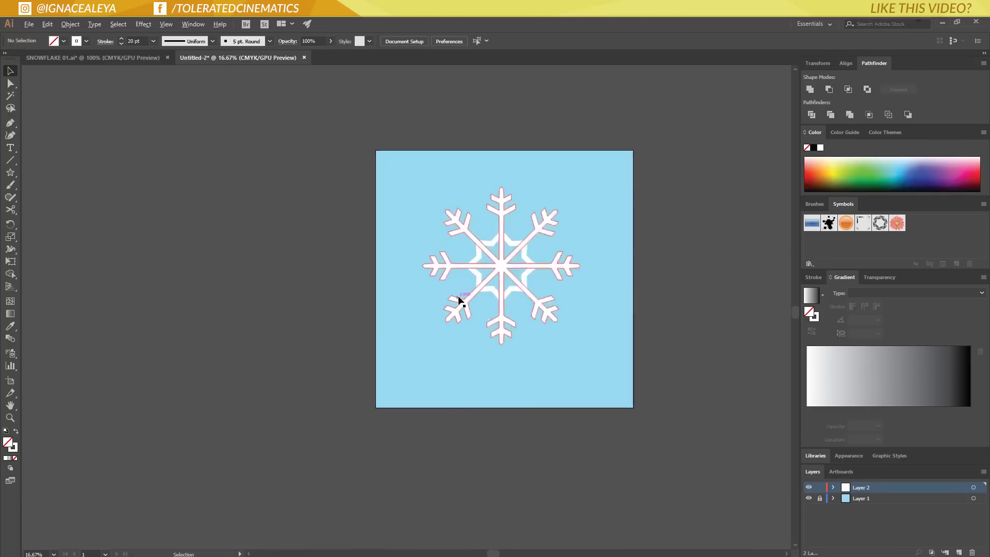
scroll(457, 296, up, 4)
drag(548, 261, 438, 304)
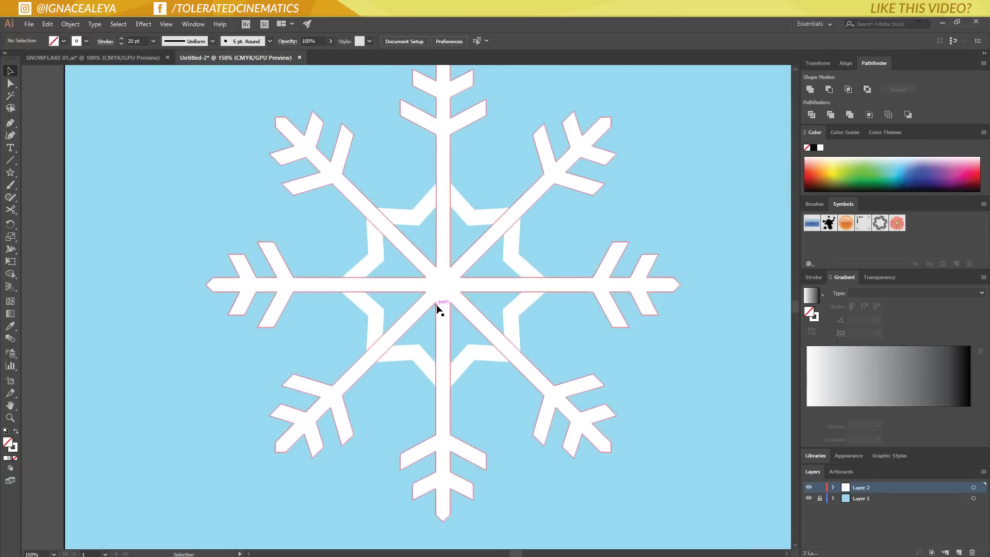
scroll(437, 307, down, 2)
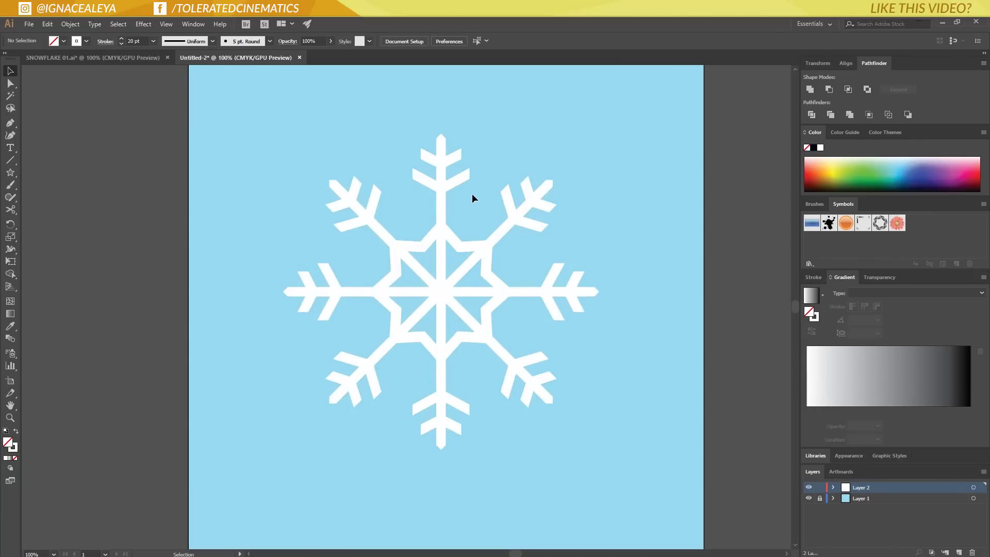
key(a)
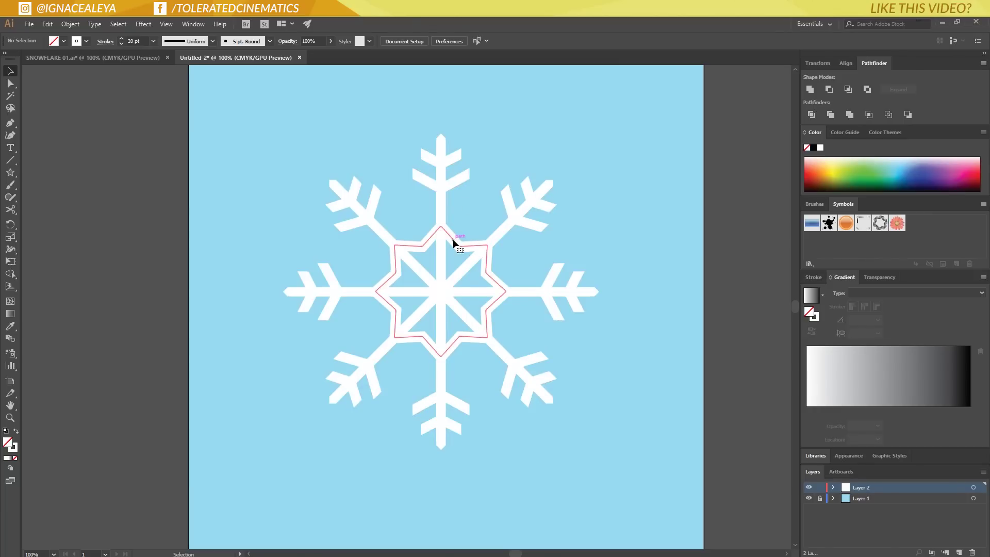
click(453, 241)
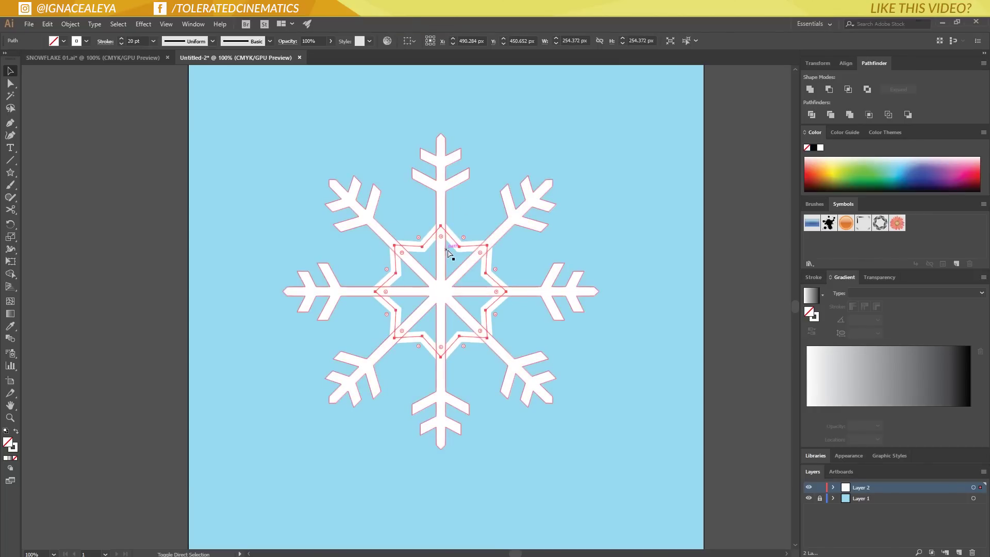
Step: Scale up a copy of the star around the original and give it a 10 pt stroke
key(v)
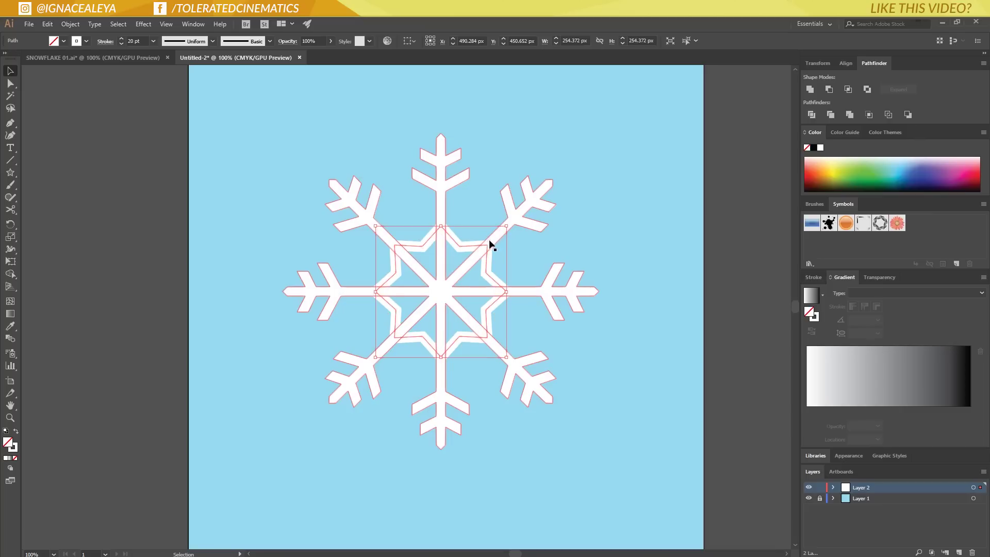
drag(506, 225, 537, 206)
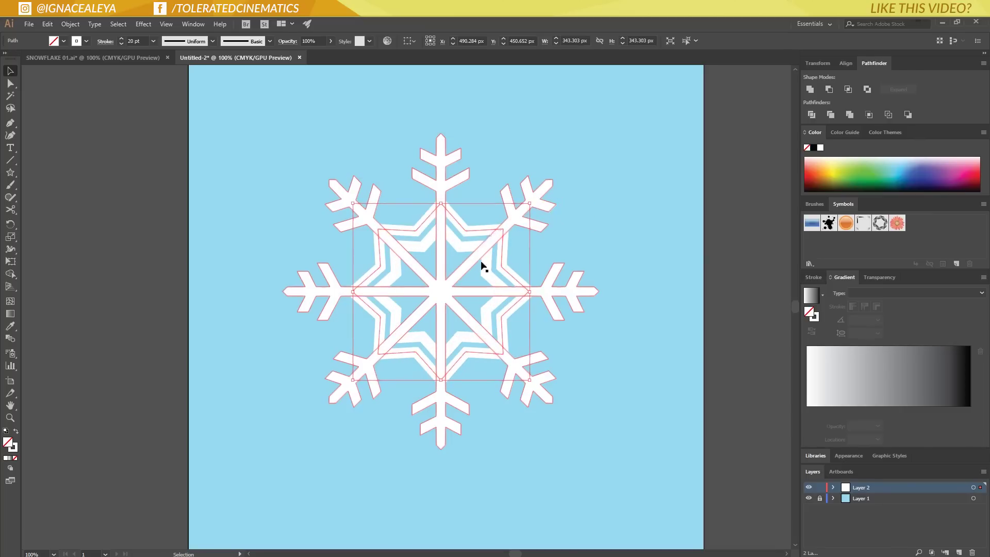
click(137, 40)
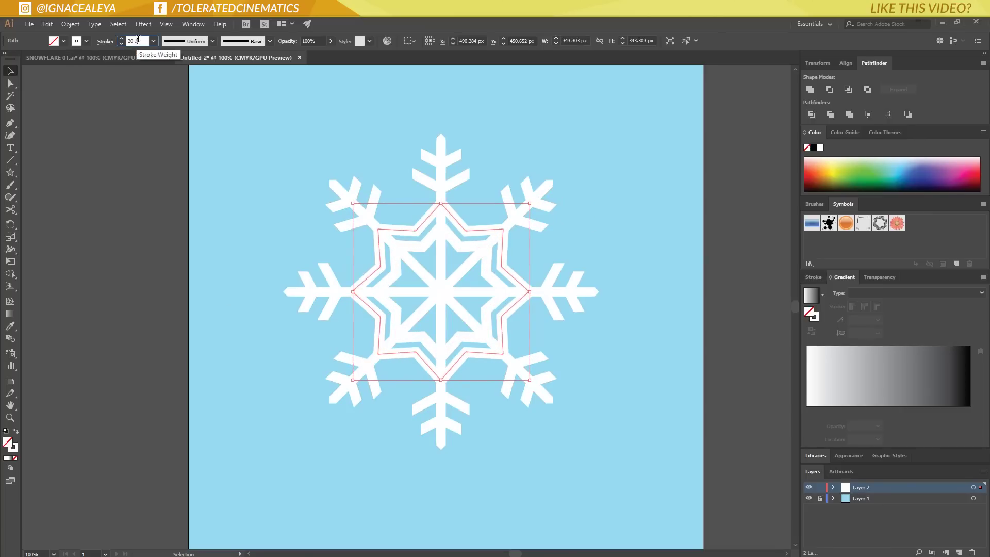
click(223, 93)
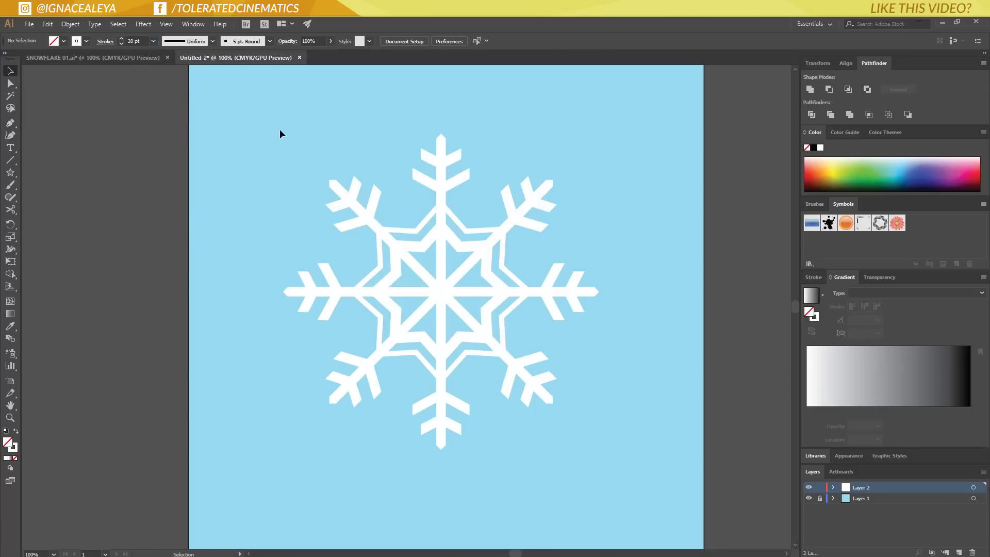
click(420, 225)
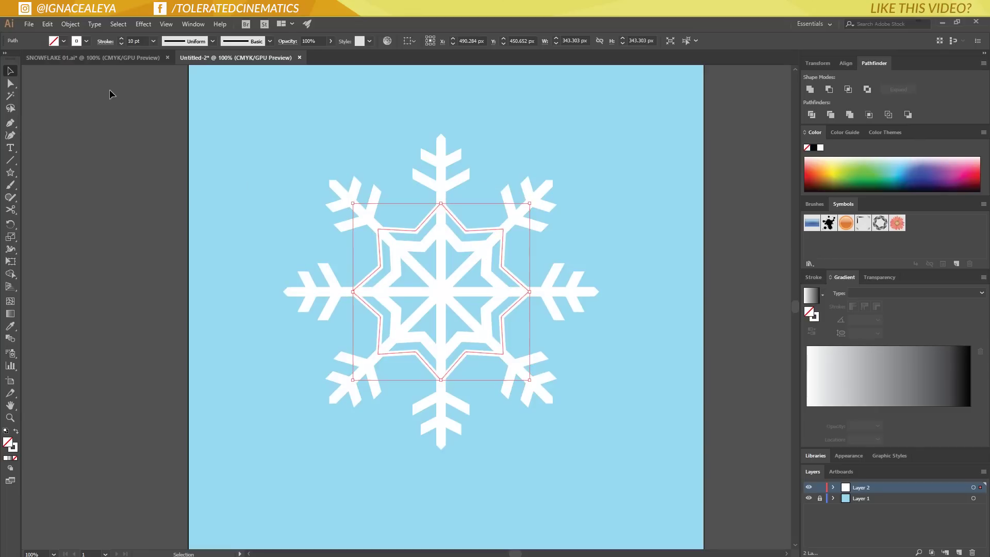
Step: Apply Object > Path > Outline Stroke to turn the star stroke into a filled compound path
click(71, 24)
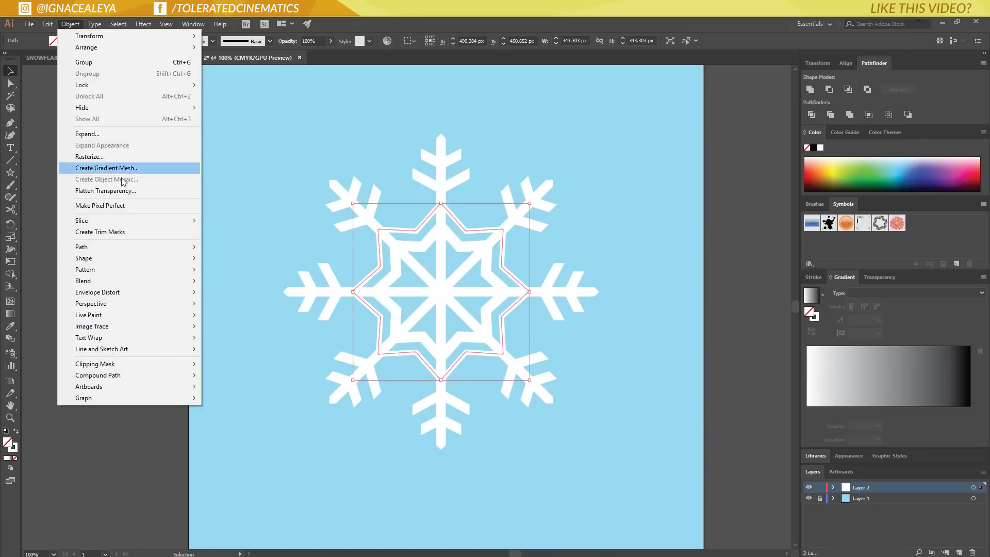
mouse_move(113, 247)
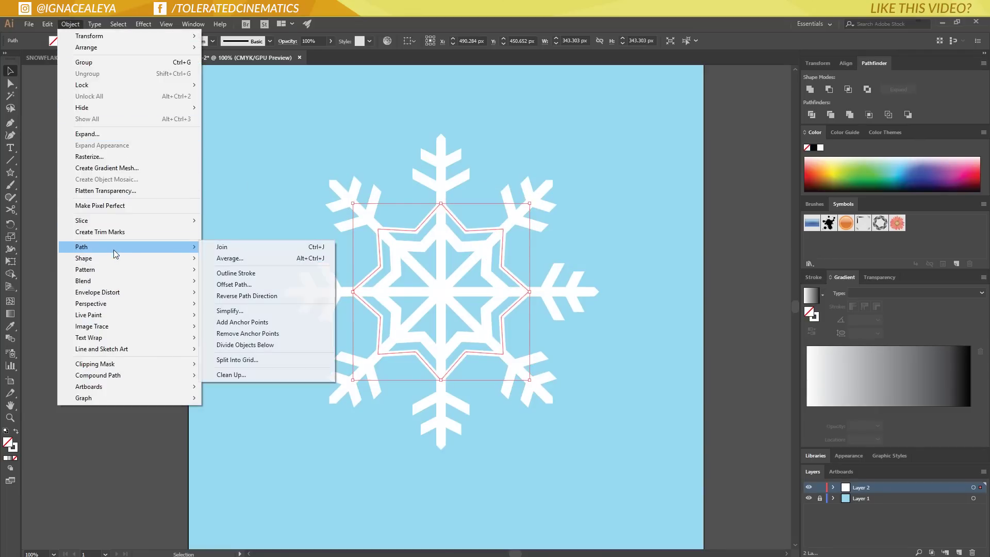
click(235, 273)
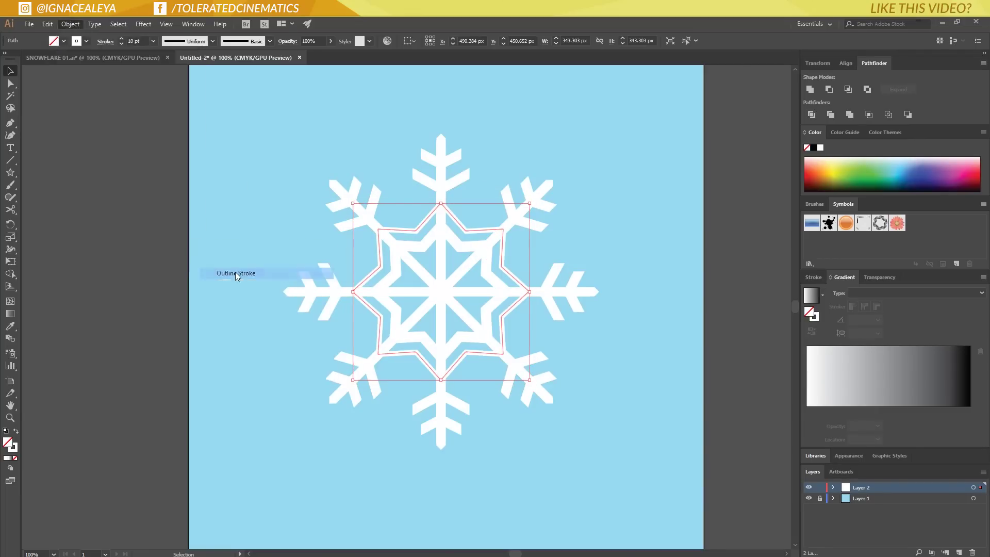
key(ctrl+z)
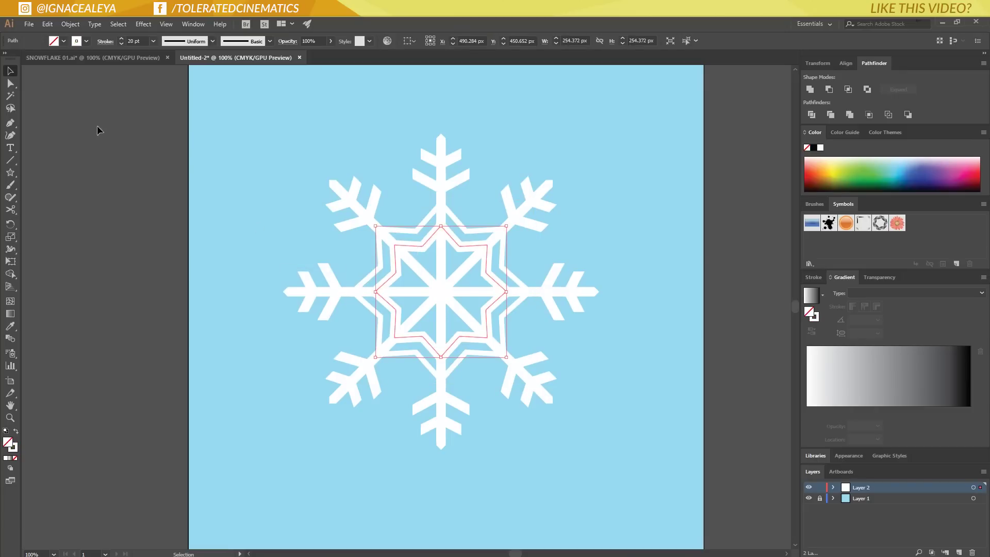
click(71, 24)
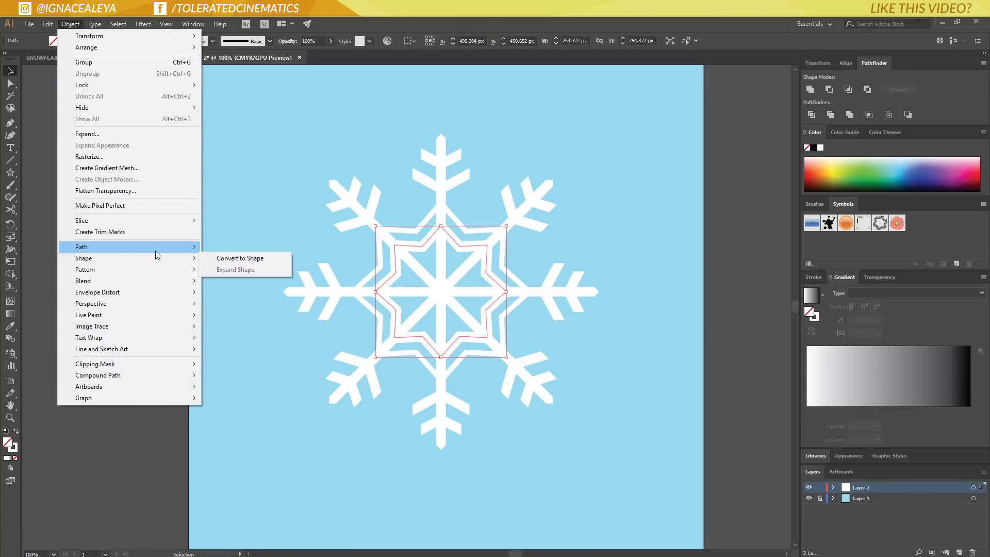
mouse_move(156, 250)
click(254, 274)
click(470, 188)
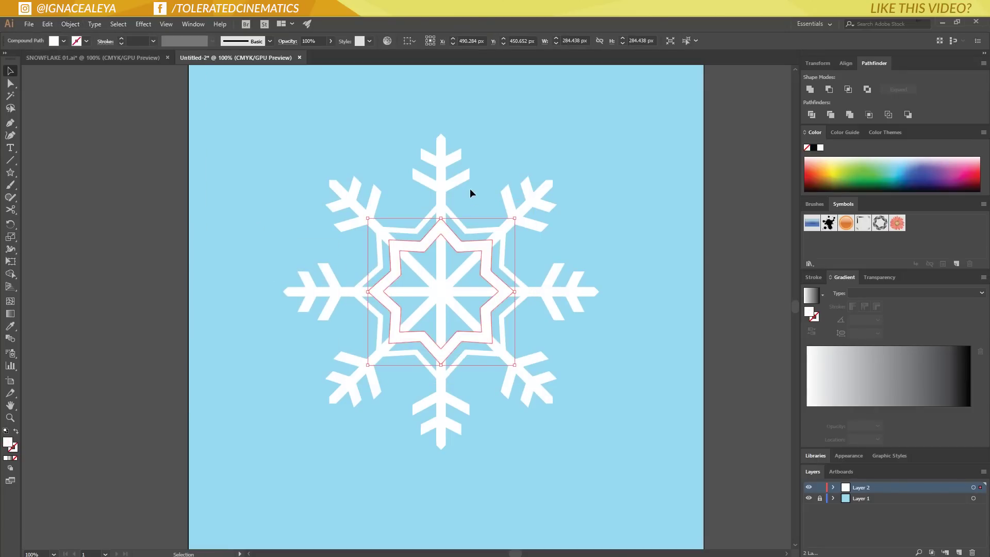
Step: Select the whole snowflake and combine its pieces with Pathfinder Unite
click(396, 245)
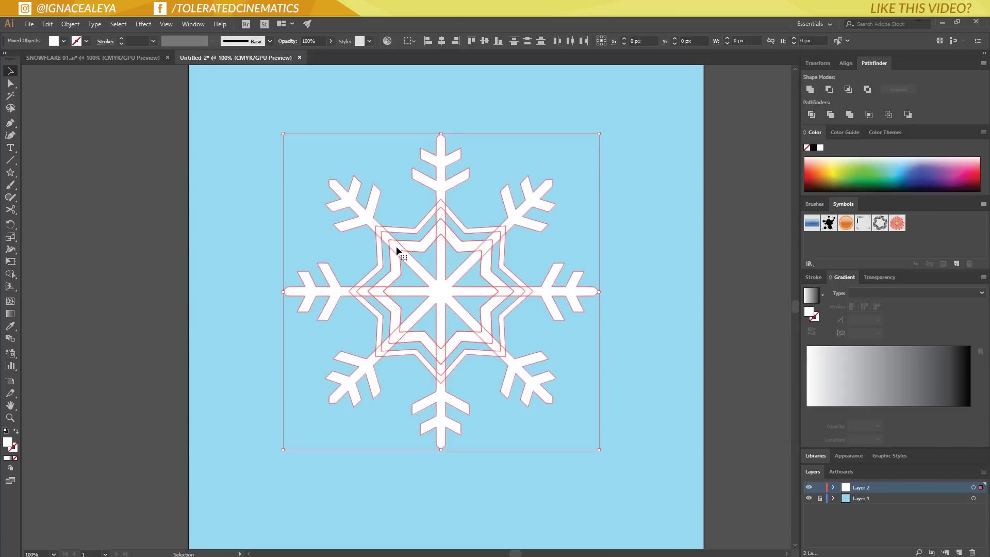
click(809, 88)
click(610, 143)
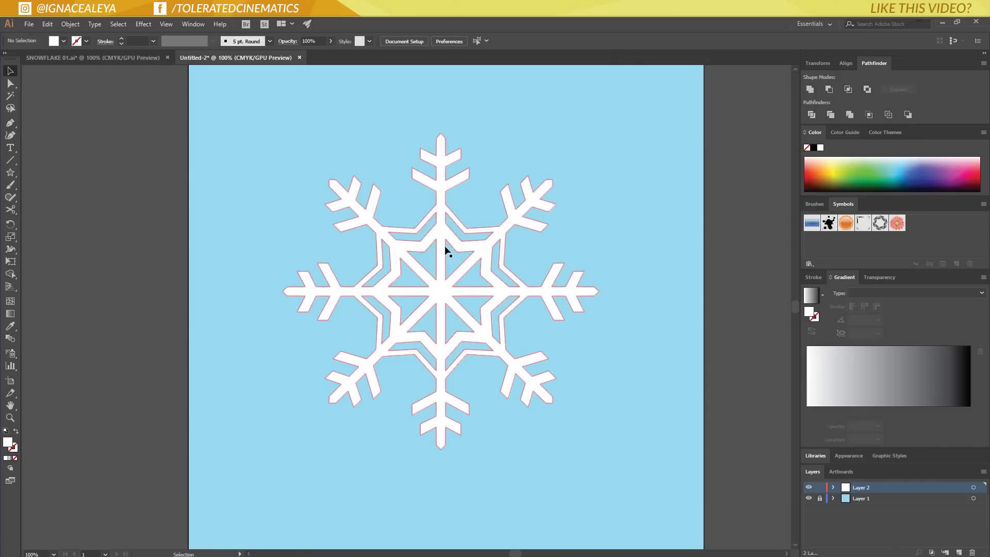
Step: Reselect the merged snowflake to confirm it is one piece, zooming out to view the artboard
click(442, 251)
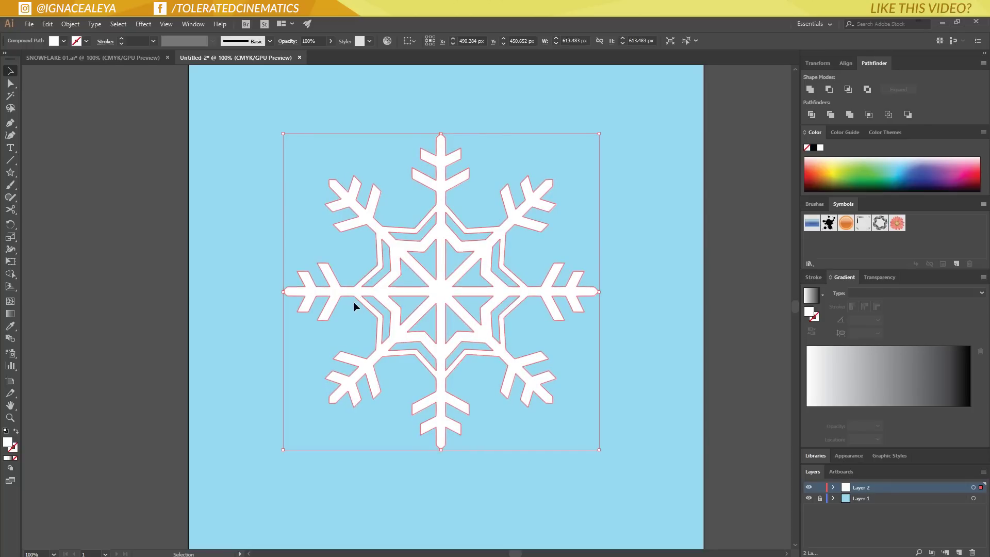
click(335, 127)
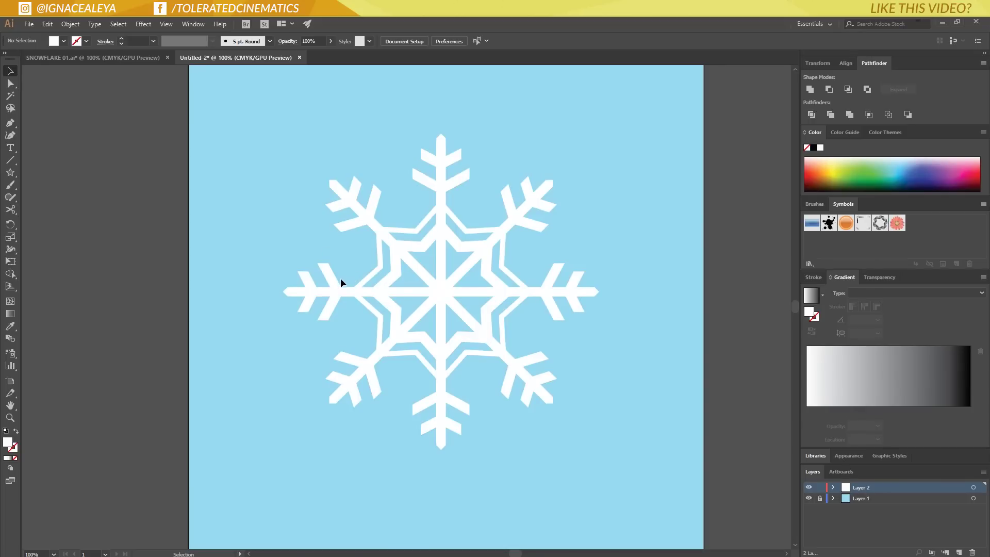
click(435, 265)
key(ctrl+minus)
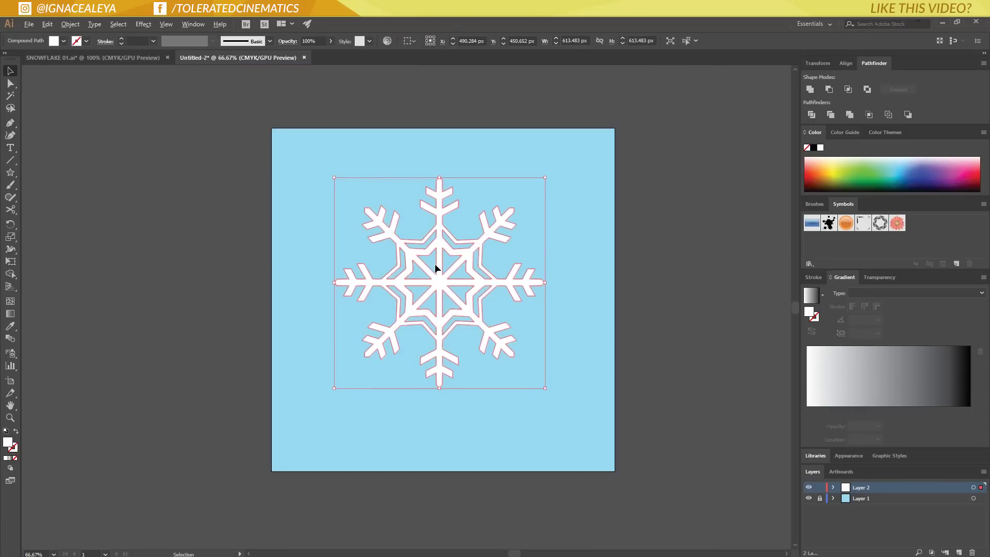
click(634, 215)
scroll(420, 269, up, 2)
scroll(420, 269, down, 1)
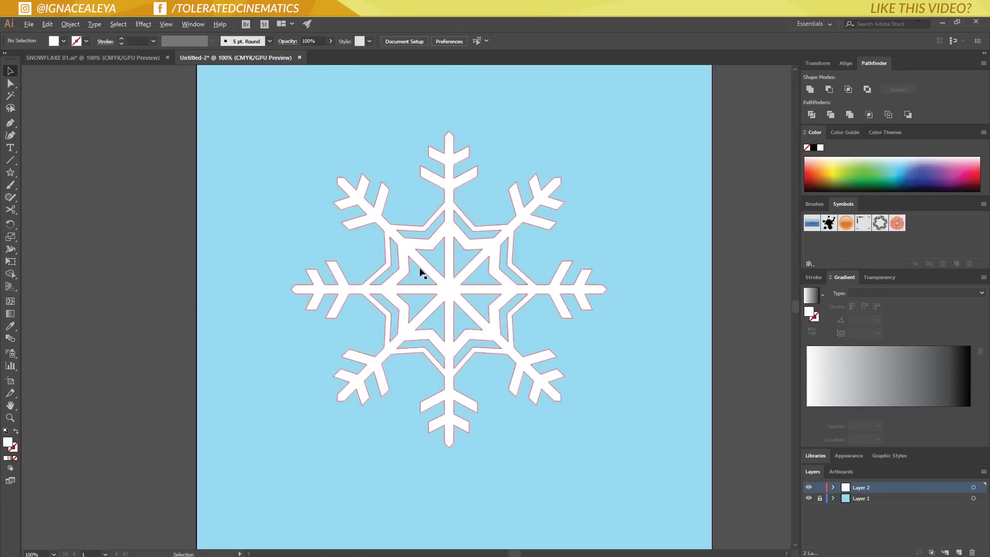